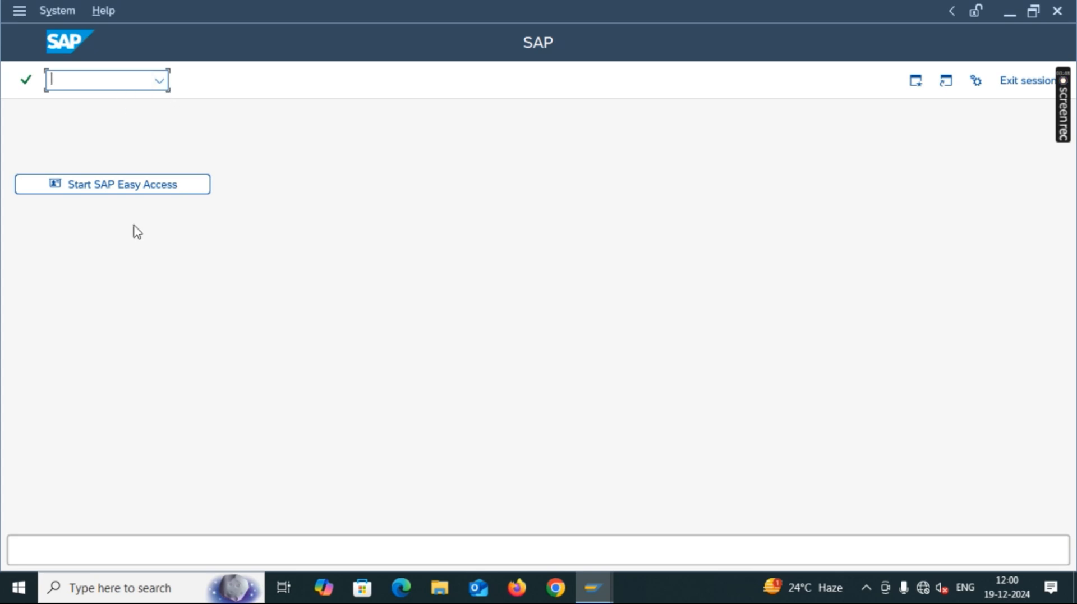
Start creating a new sales order with transaction VA01.
{"action": "type", "text": "VA01"}
{"action": "key", "text": "Return"}
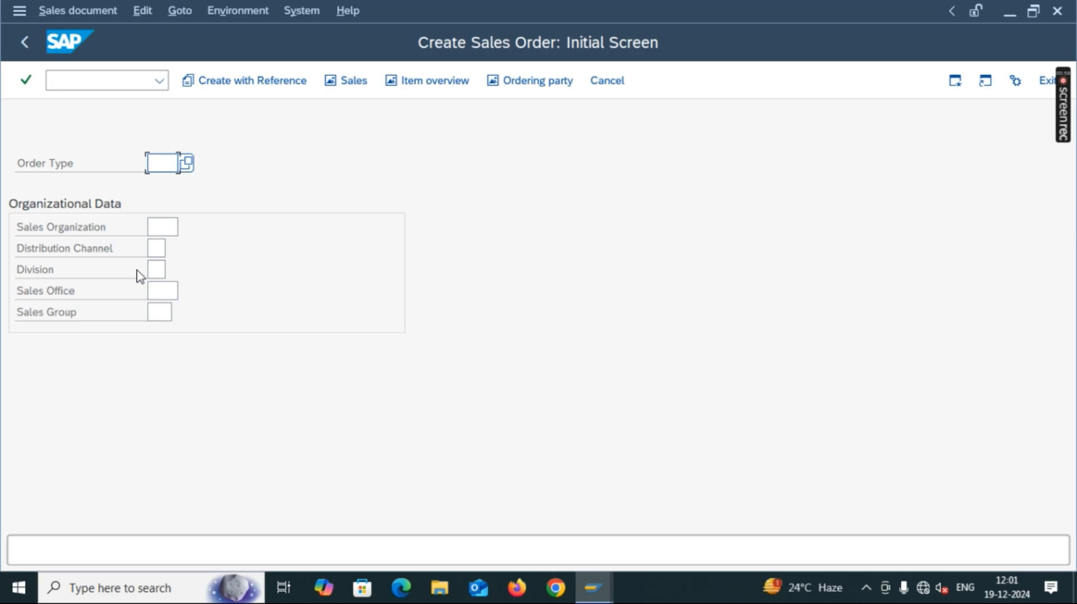
Set order type ZRET and sales organization 1034 (West Bengal TC).
{"action": "key", "text": "space"}
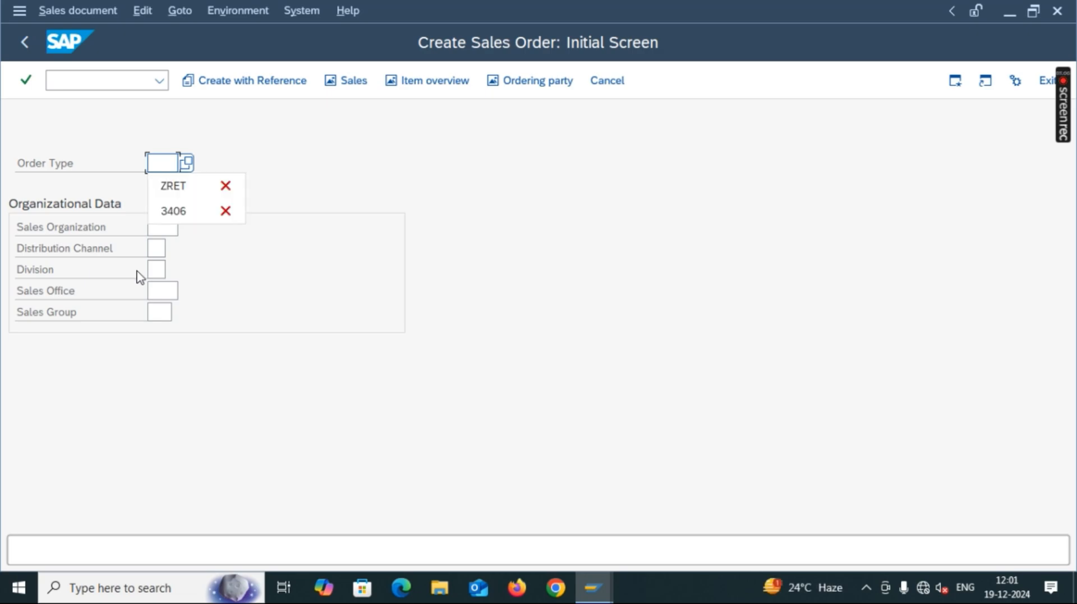
{"action": "left_click", "coordinate": [186, 188]}
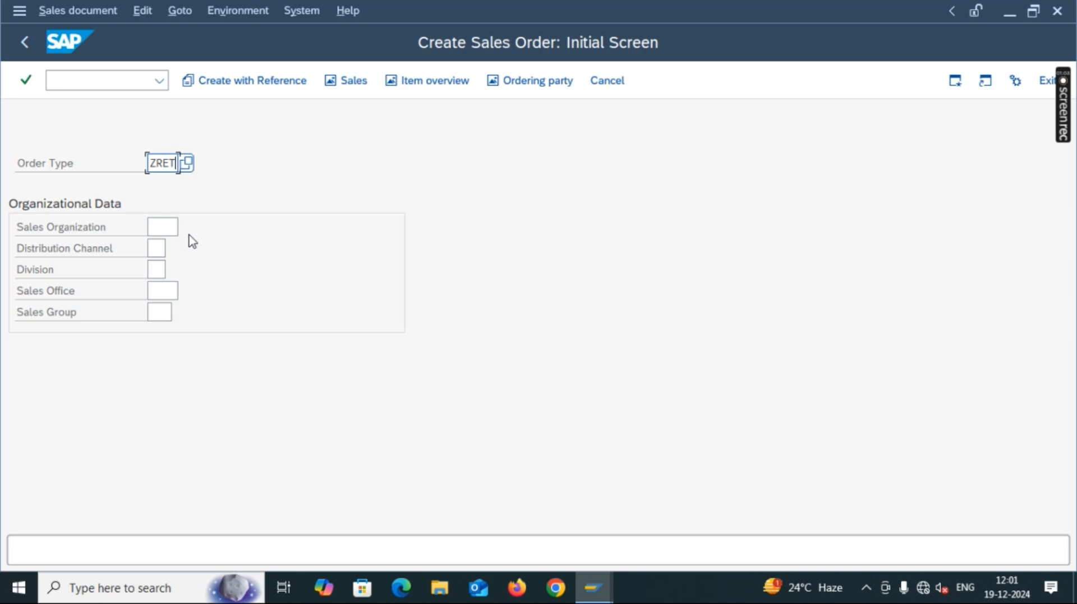
{"action": "left_click", "coordinate": [174, 228]}
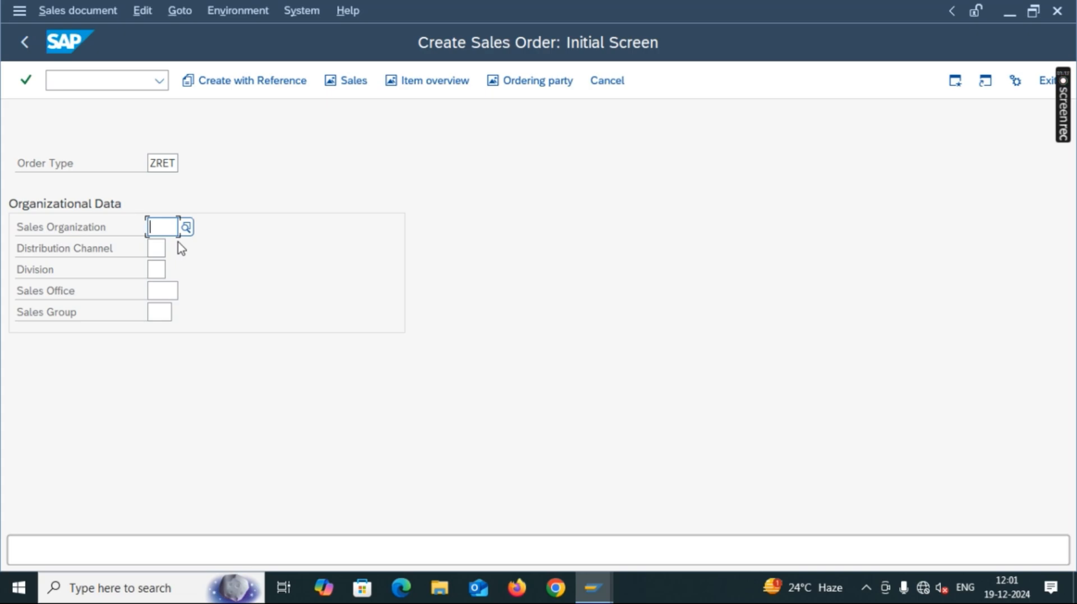
{"action": "type", "text": "1034"}
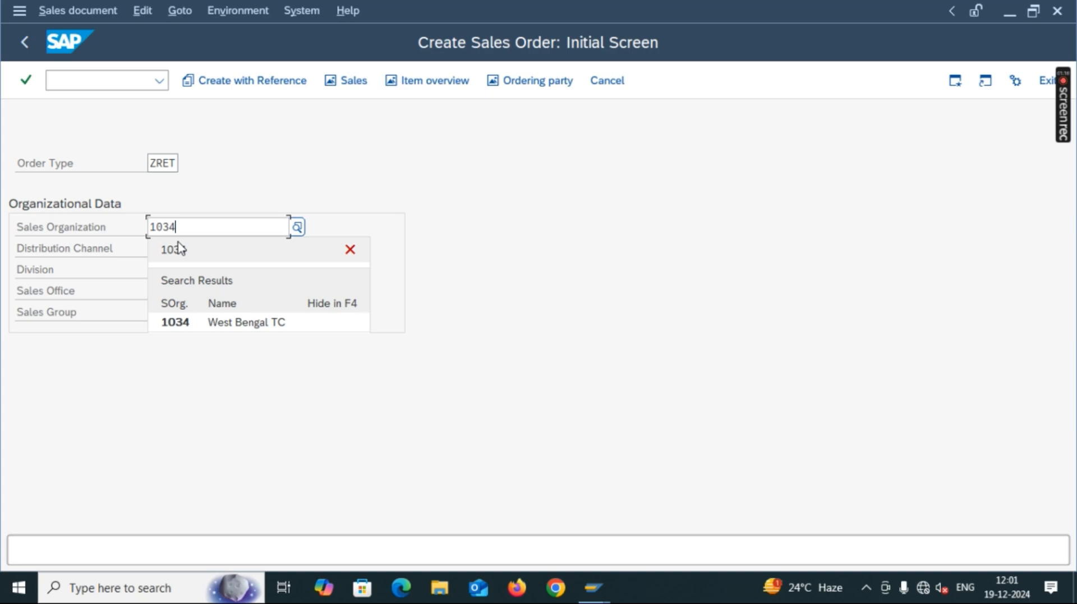
{"action": "left_click", "coordinate": [171, 323]}
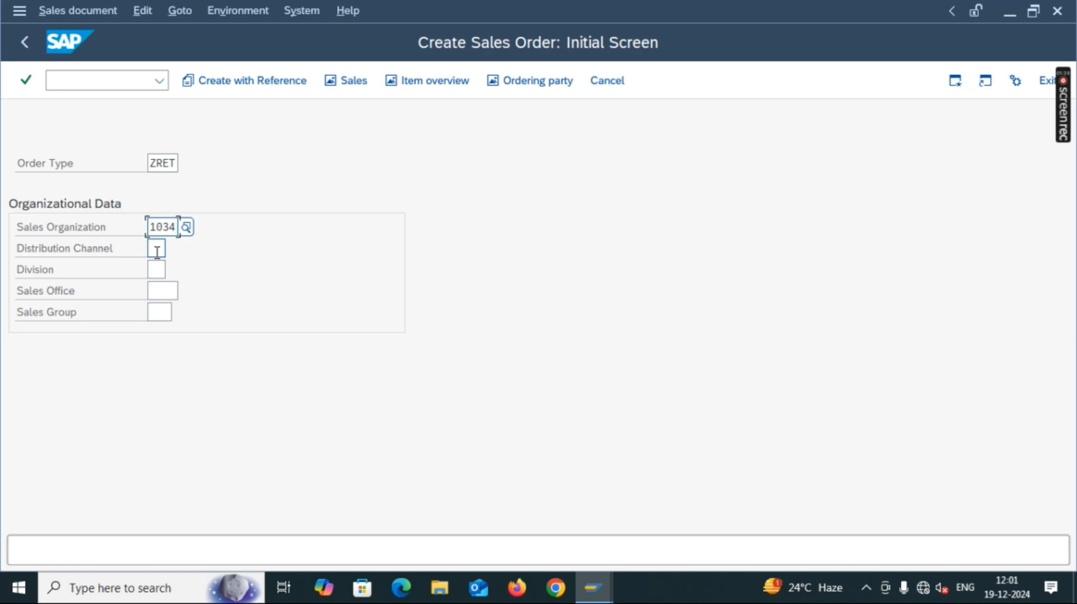
Enter distribution channel 01 Direct Sales, division 12 Consumer Mobility and sales office 3406.
{"action": "left_click", "coordinate": [157, 252]}
{"action": "type", "text": "0"}
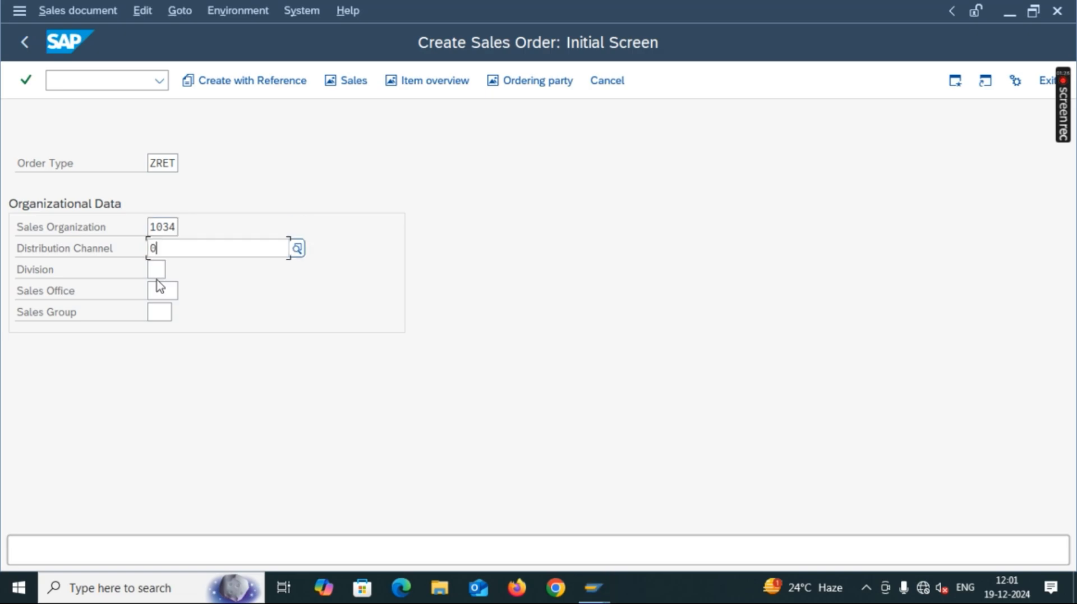
{"action": "type", "text": "1"}
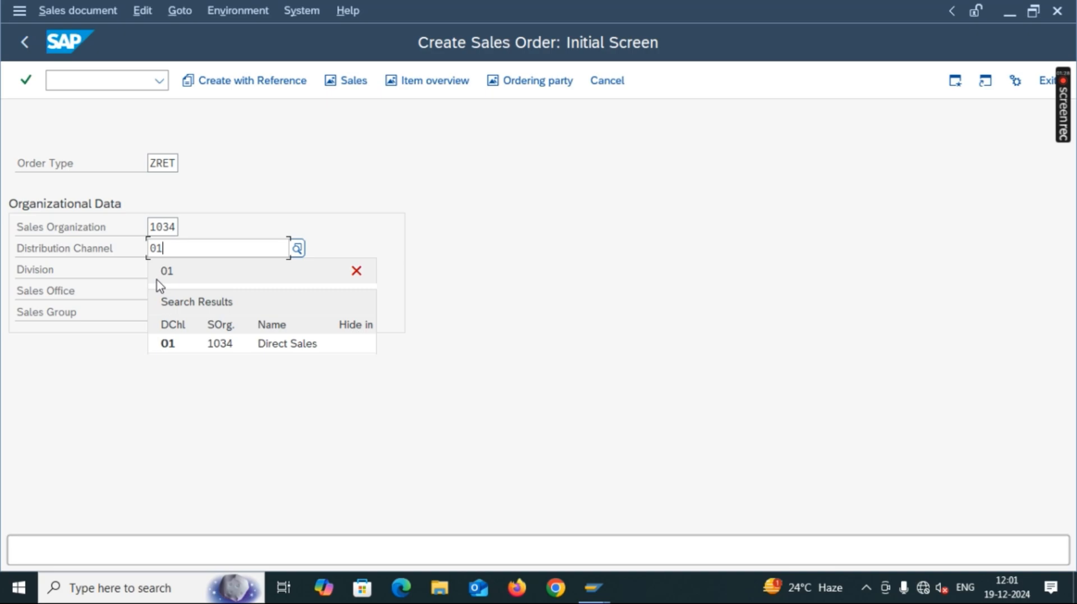
{"action": "left_click", "coordinate": [178, 345]}
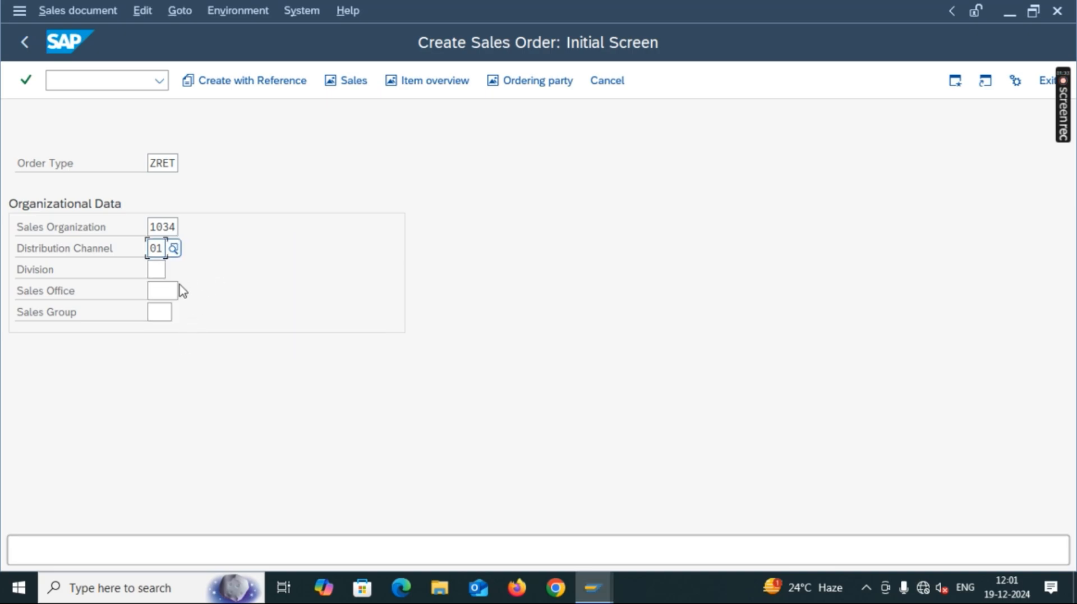
{"action": "left_click", "coordinate": [158, 269]}
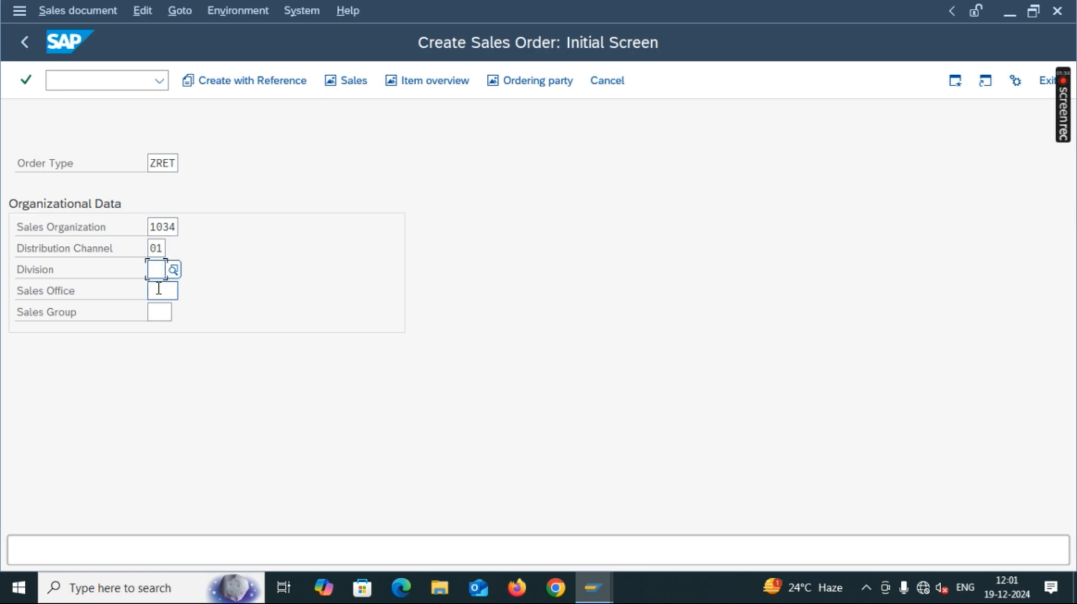
{"action": "type", "text": "12"}
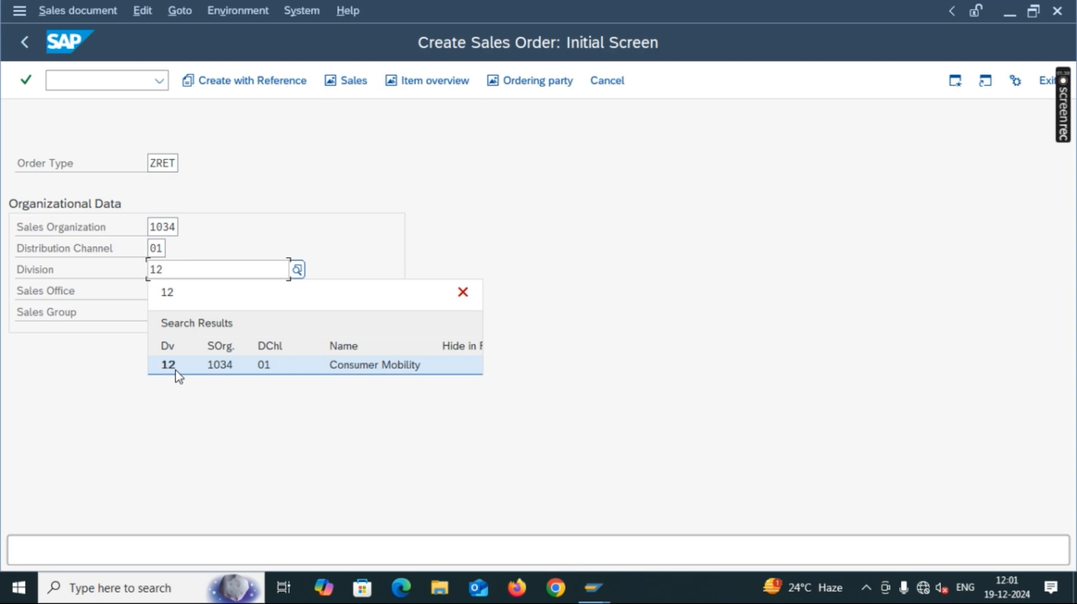
{"action": "left_click", "coordinate": [180, 366]}
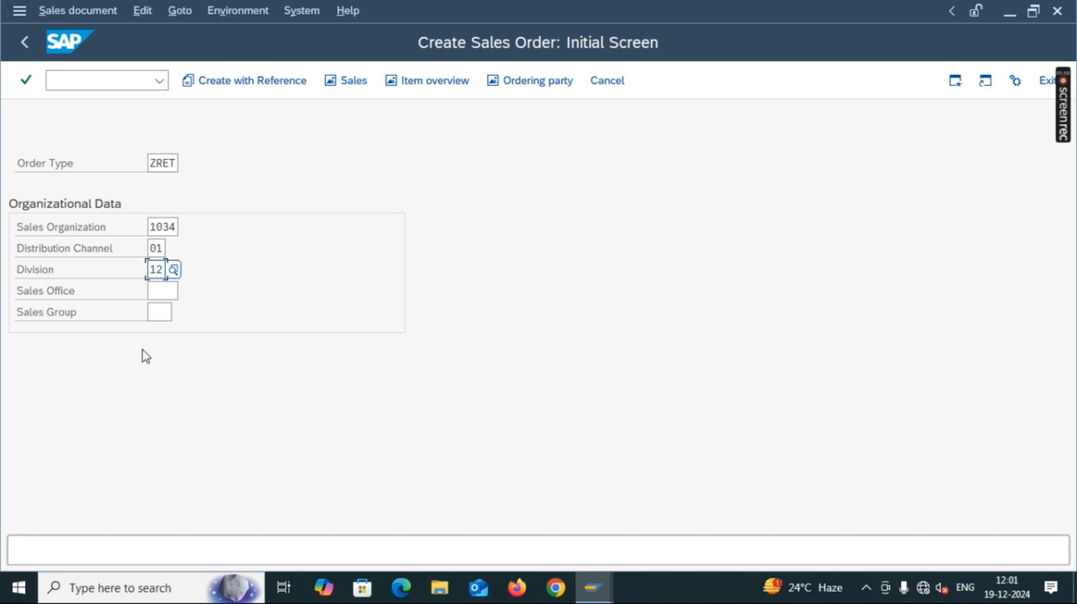
{"action": "key", "text": "Tab"}
{"action": "type", "text": "3406"}
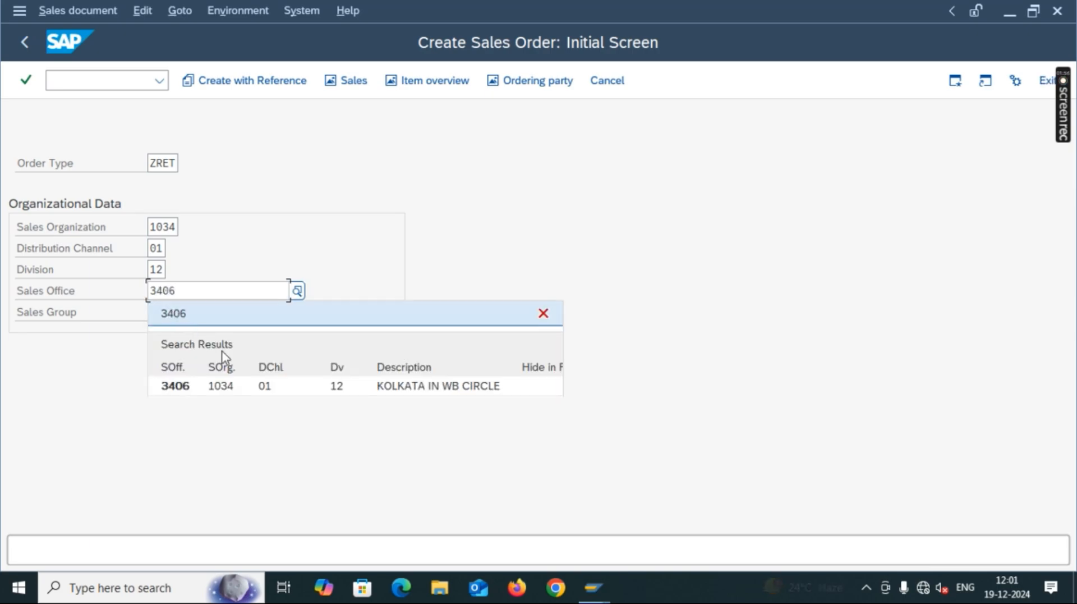
{"action": "left_click", "coordinate": [195, 386]}
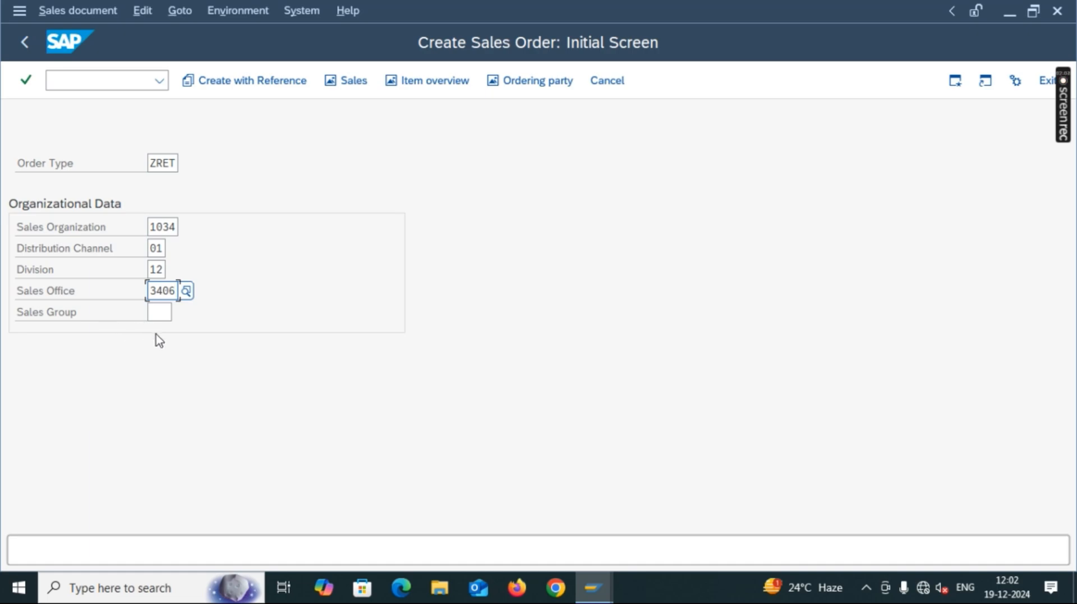
Continue to the Retail Sales overview and enter the Arambagh customer's number as sold-to party.
{"action": "key", "text": "Return"}
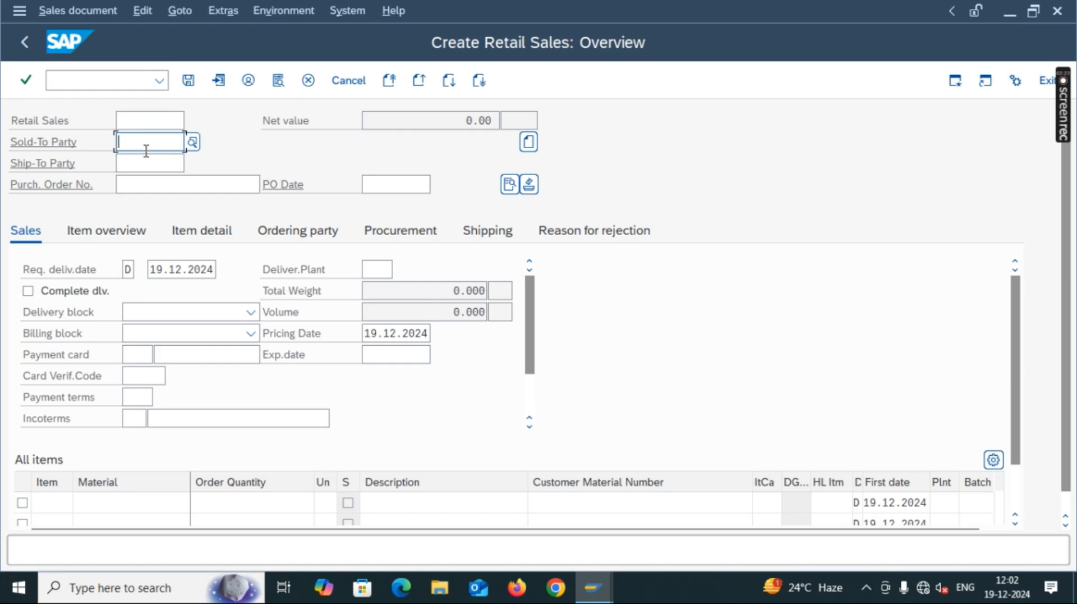
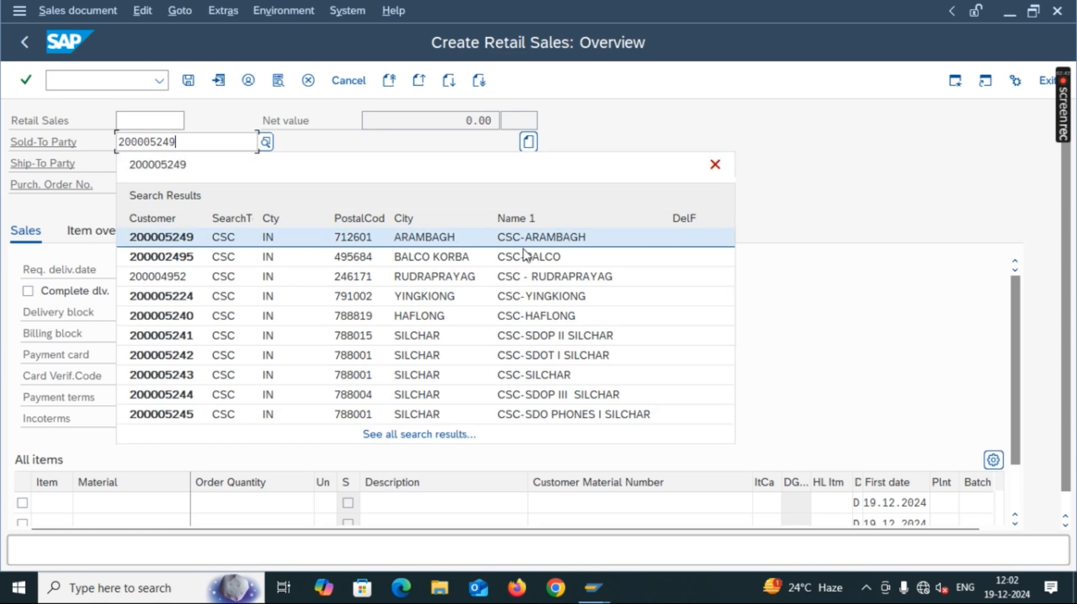
{"action": "left_click", "coordinate": [185, 239]}
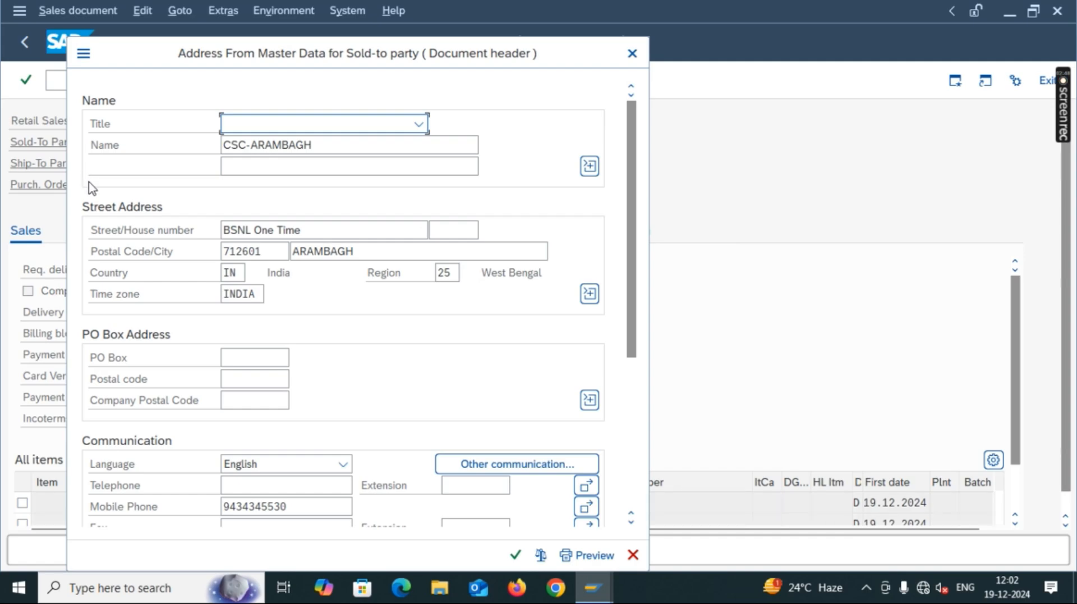
Set the sold-to party's address title to M/s and confirm the address.
{"action": "left_click", "coordinate": [521, 561]}
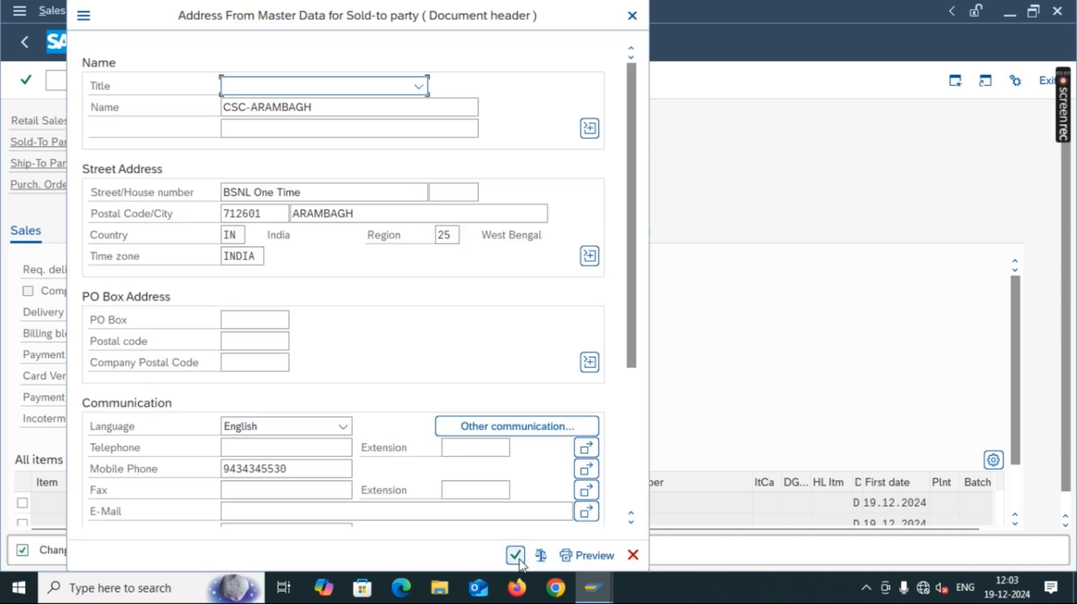
{"action": "left_click", "coordinate": [521, 557]}
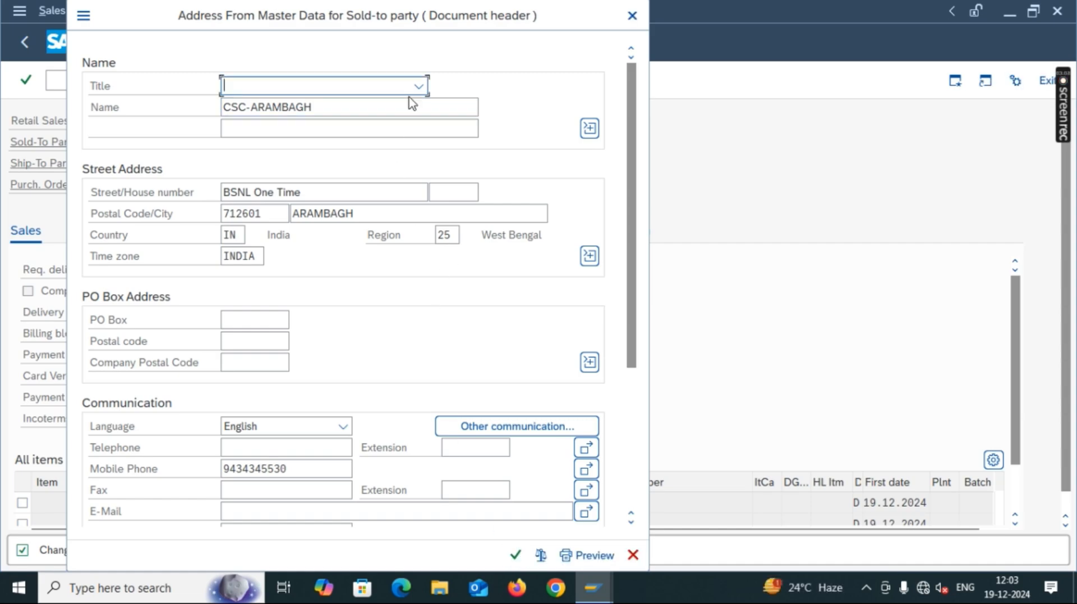
{"action": "left_click", "coordinate": [419, 85]}
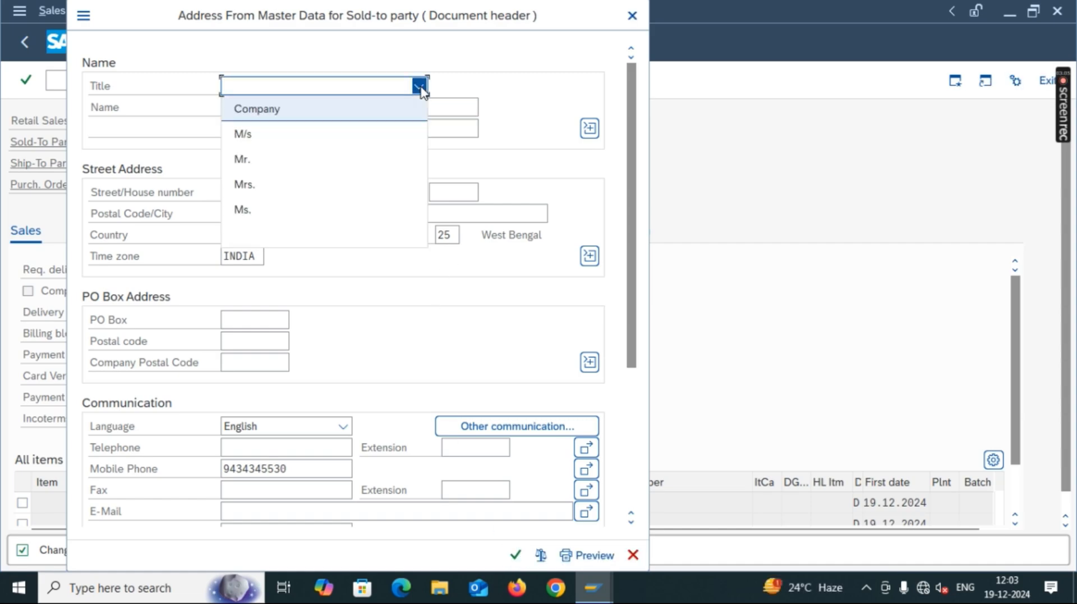
{"action": "left_click", "coordinate": [361, 151]}
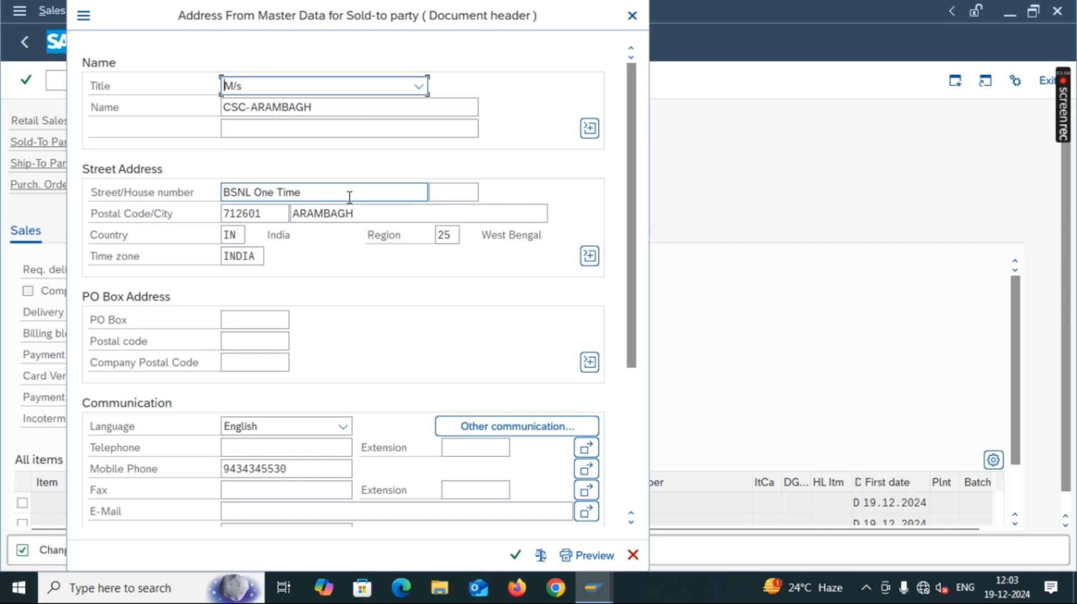
{"action": "left_click", "coordinate": [515, 556]}
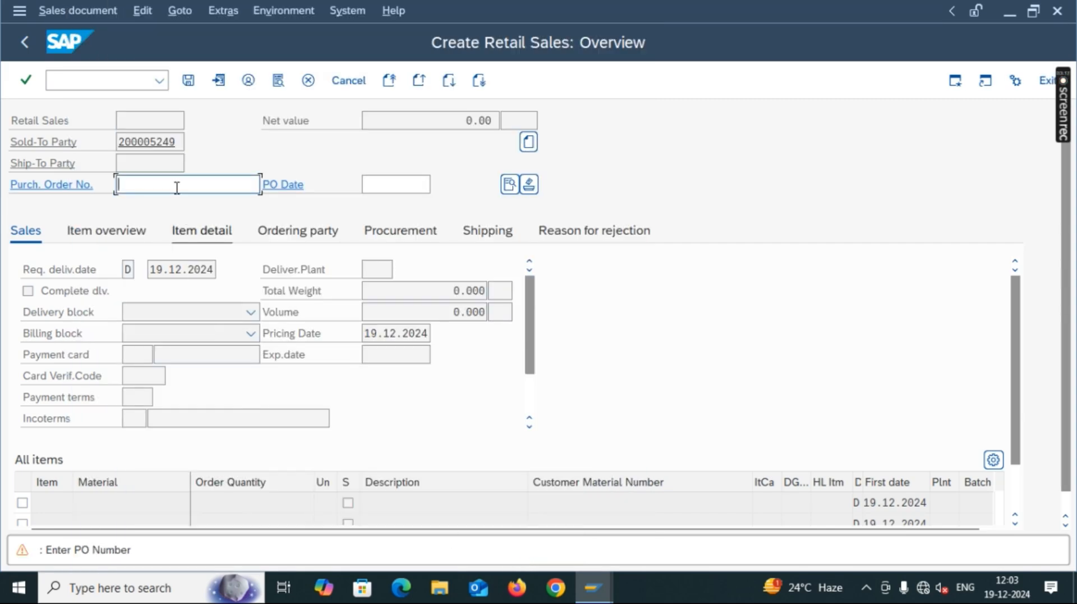
Leave ship-to party empty and enter the customer's purchase order number in the header.
{"action": "left_click", "coordinate": [170, 163]}
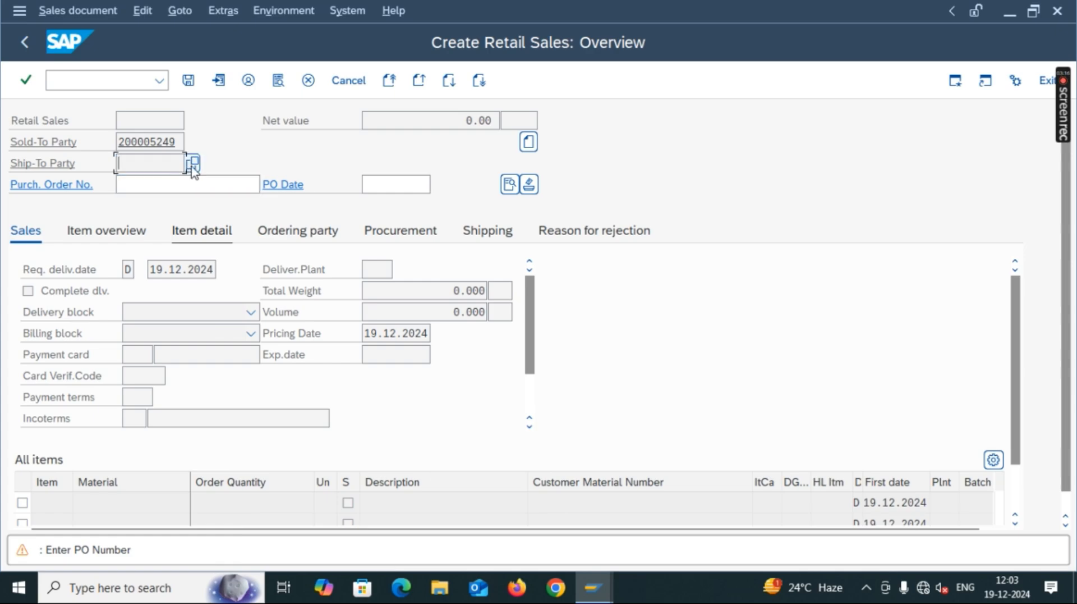
{"action": "left_click", "coordinate": [193, 164]}
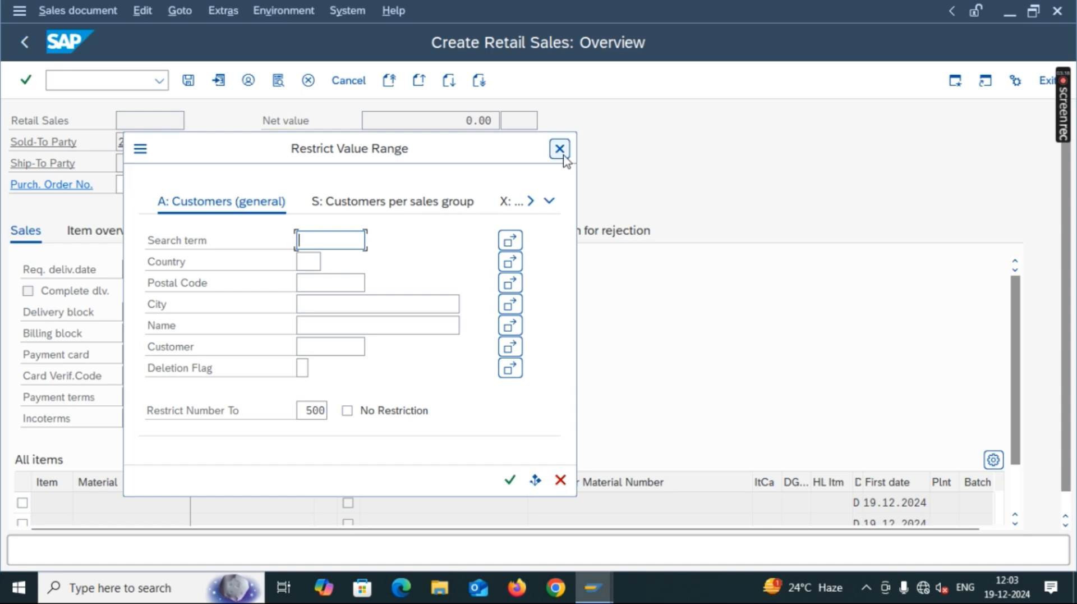
{"action": "left_click", "coordinate": [562, 155]}
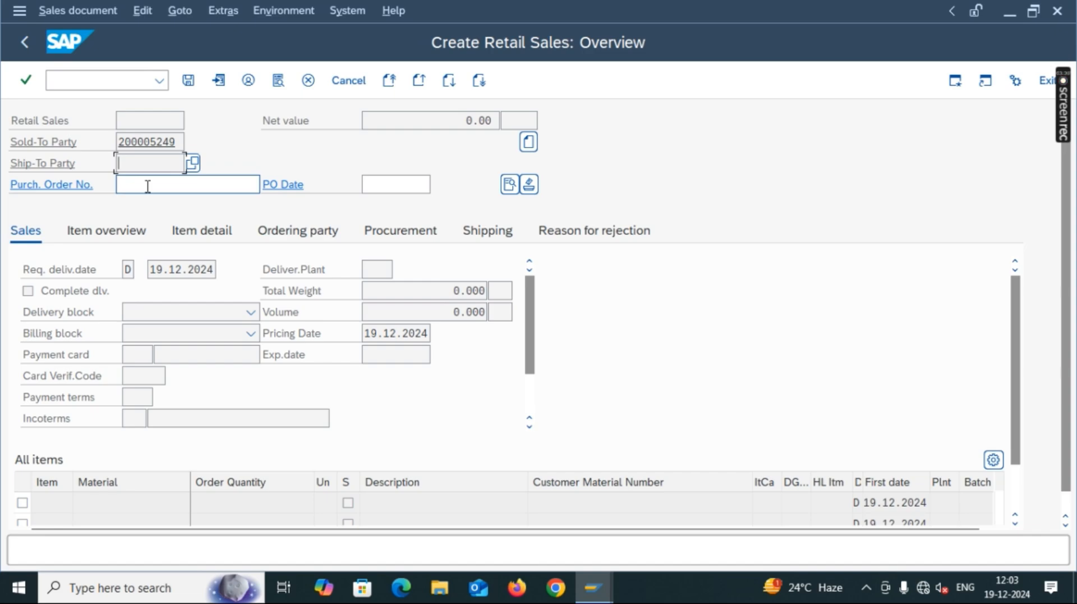
{"action": "left_click", "coordinate": [169, 168]}
{"action": "left_click", "coordinate": [157, 189]}
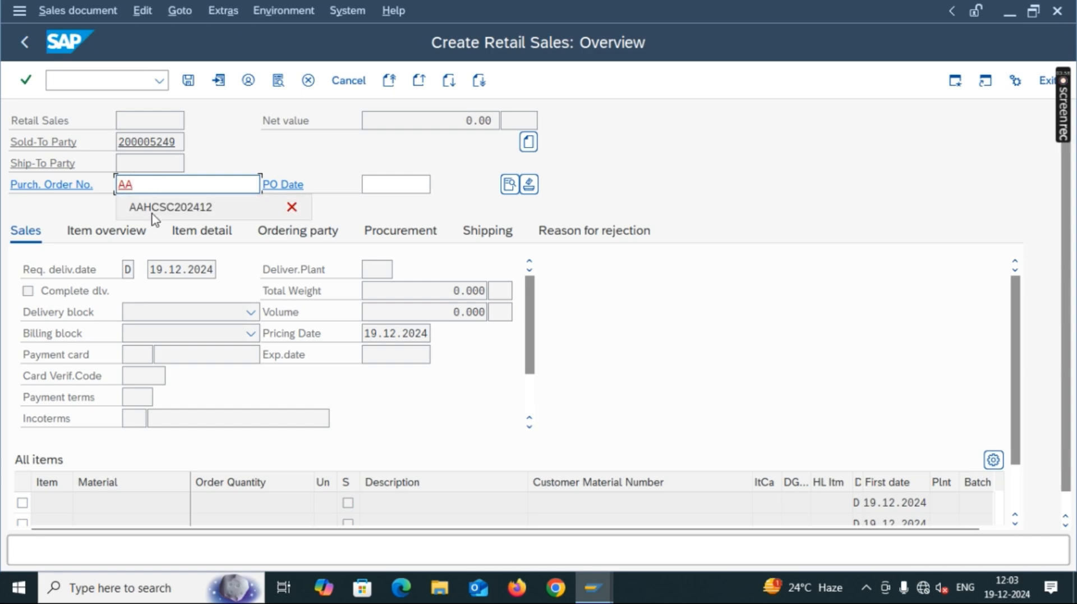
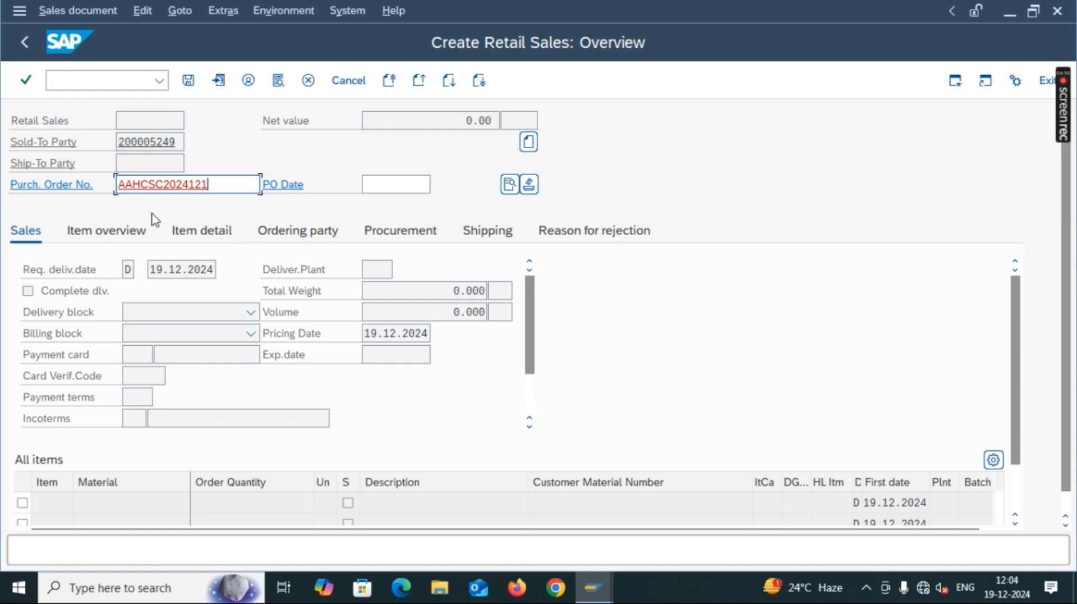
{"action": "left_click", "coordinate": [374, 184]}
Set the PO date to 19.12.2024 and validate the header entries.
{"action": "left_click", "coordinate": [440, 185]}
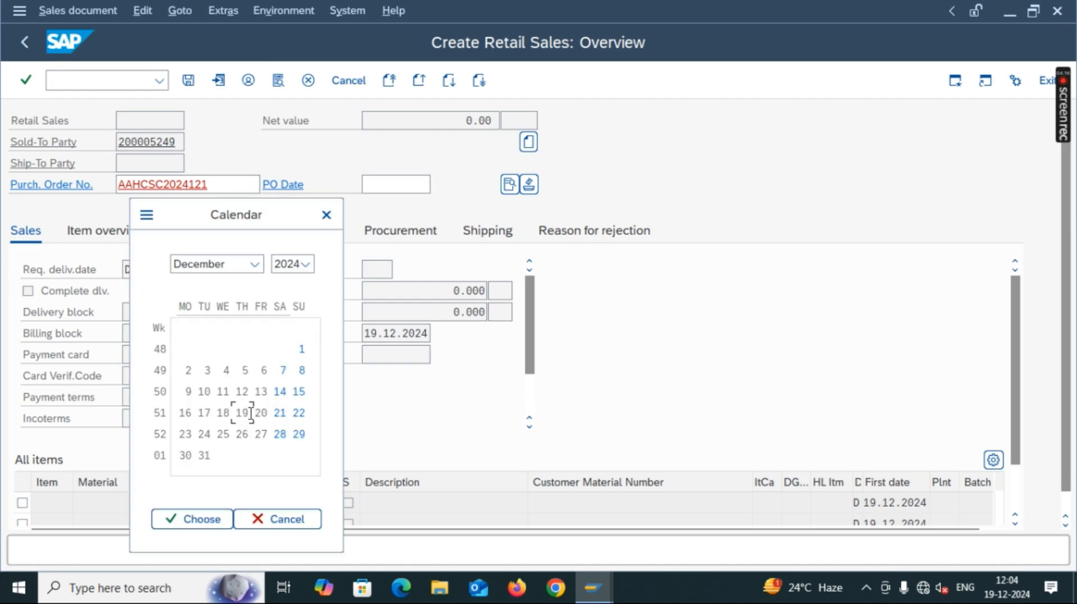
{"action": "left_click", "coordinate": [216, 523]}
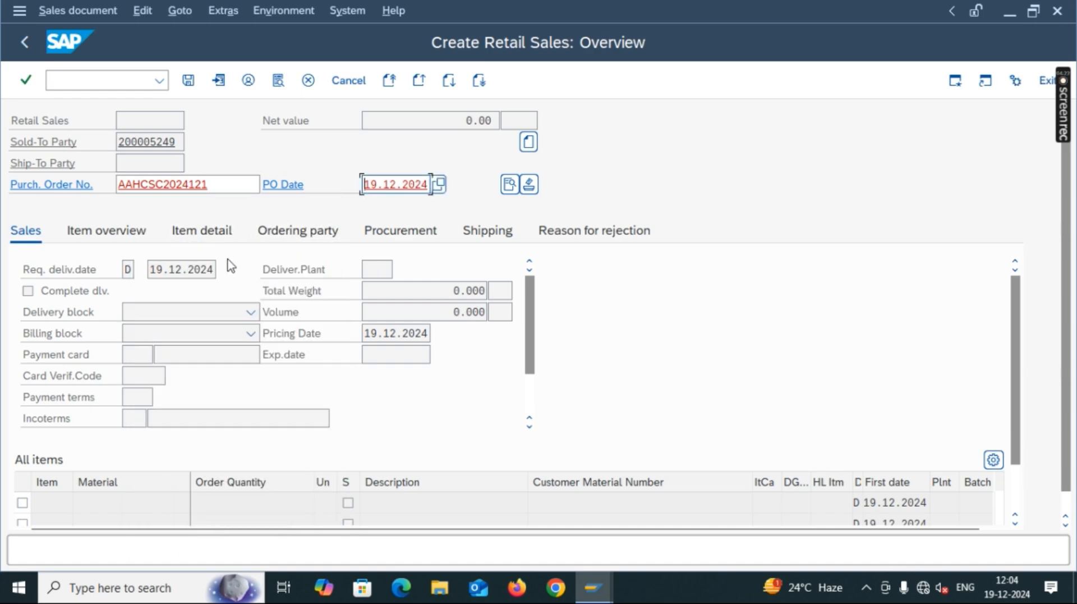
{"action": "key", "text": "Return"}
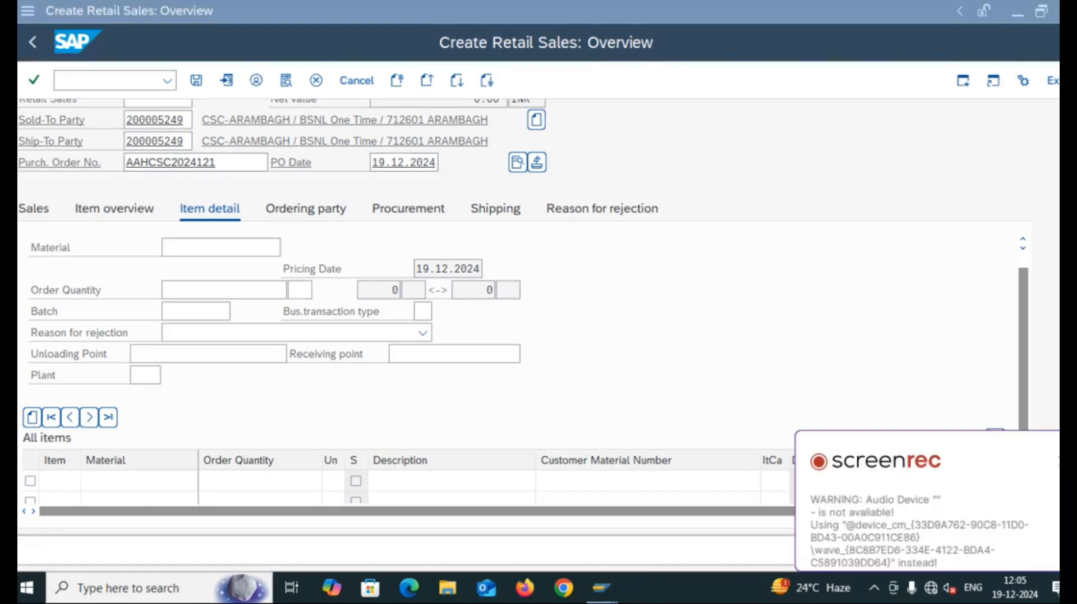
Enter material 31000652, the 5G NSA prepaid unpaired USIM, in the first item row.
{"action": "left_click", "coordinate": [1057, 460]}
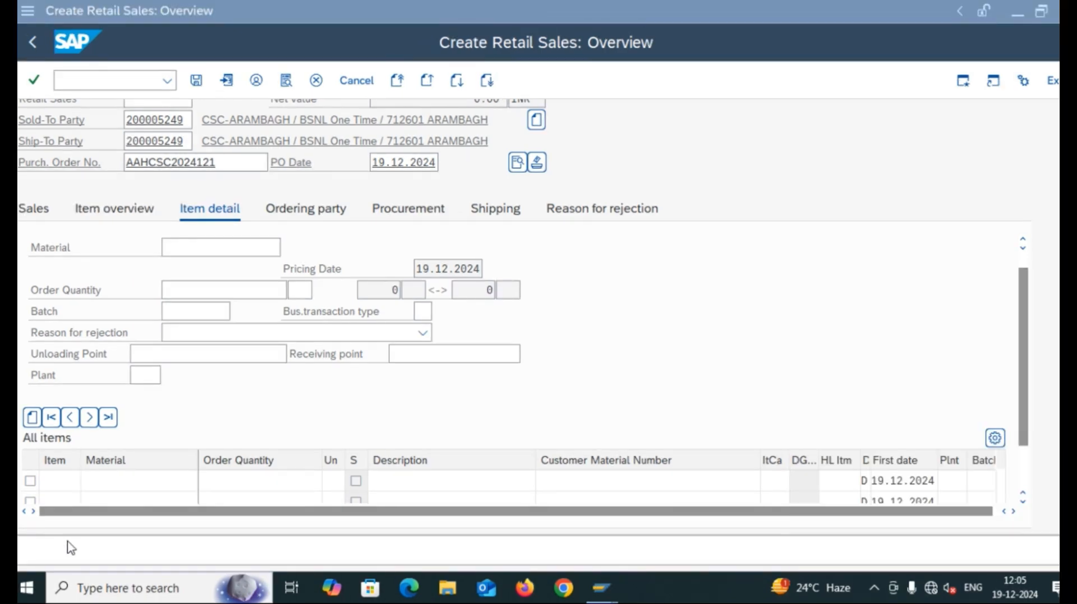
{"action": "left_click", "coordinate": [114, 483]}
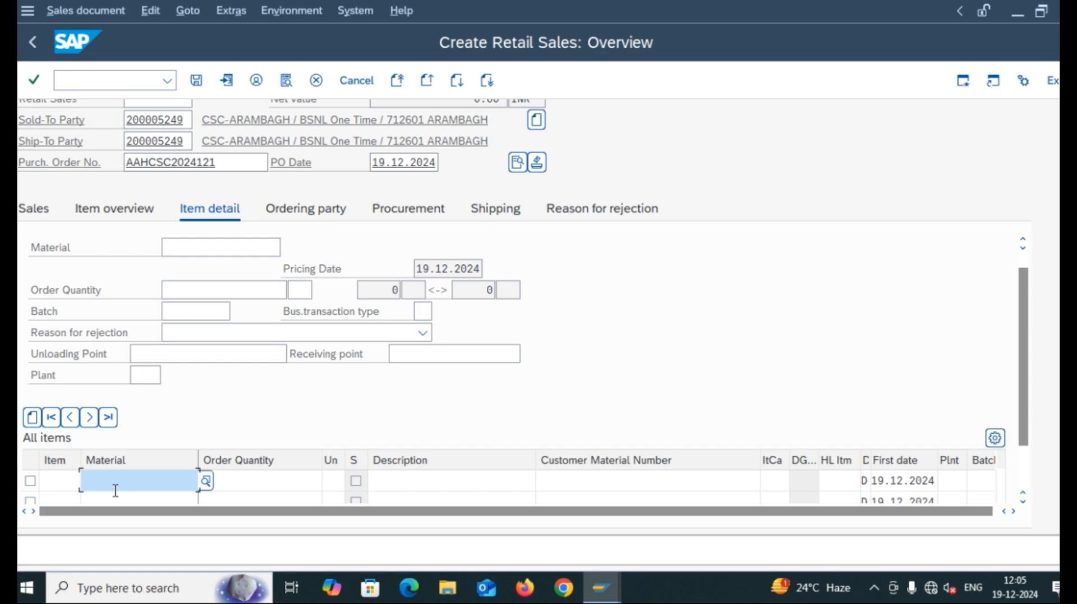
{"action": "type", "text": "31"}
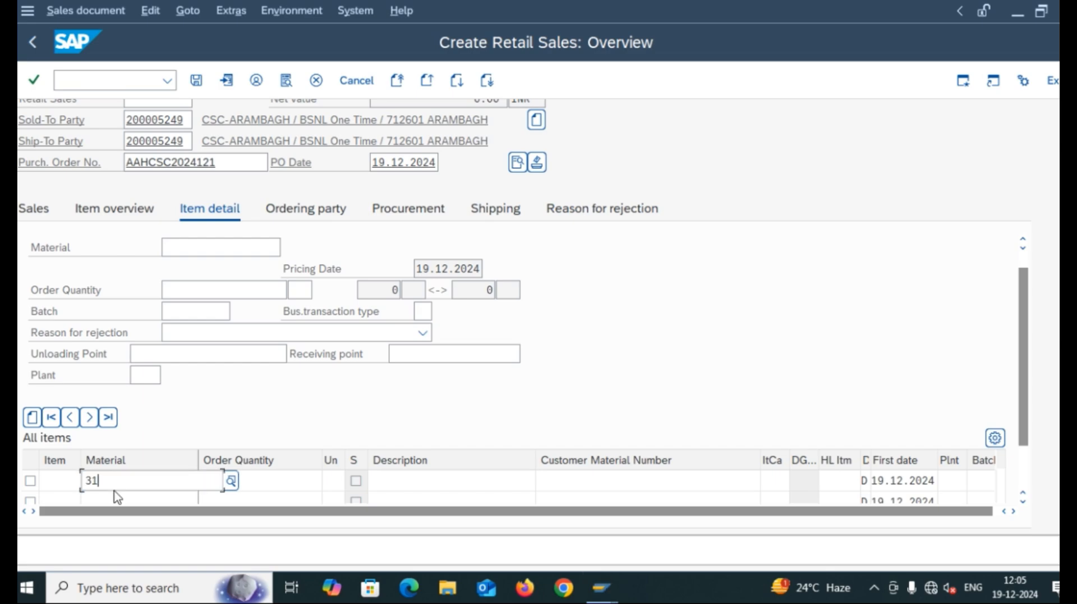
{"action": "type", "text": "000"}
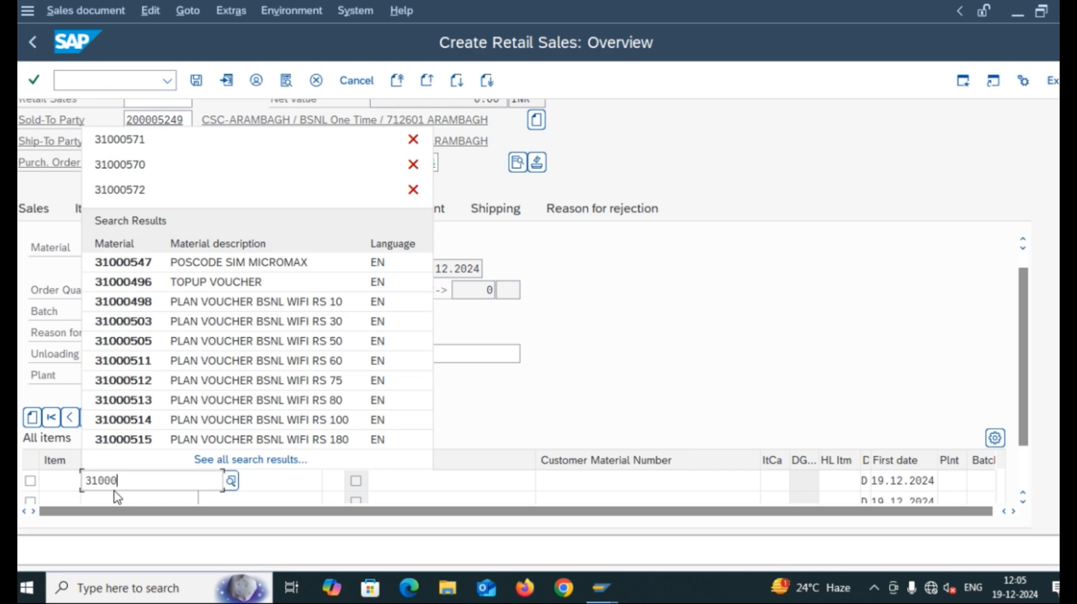
{"action": "type", "text": "652"}
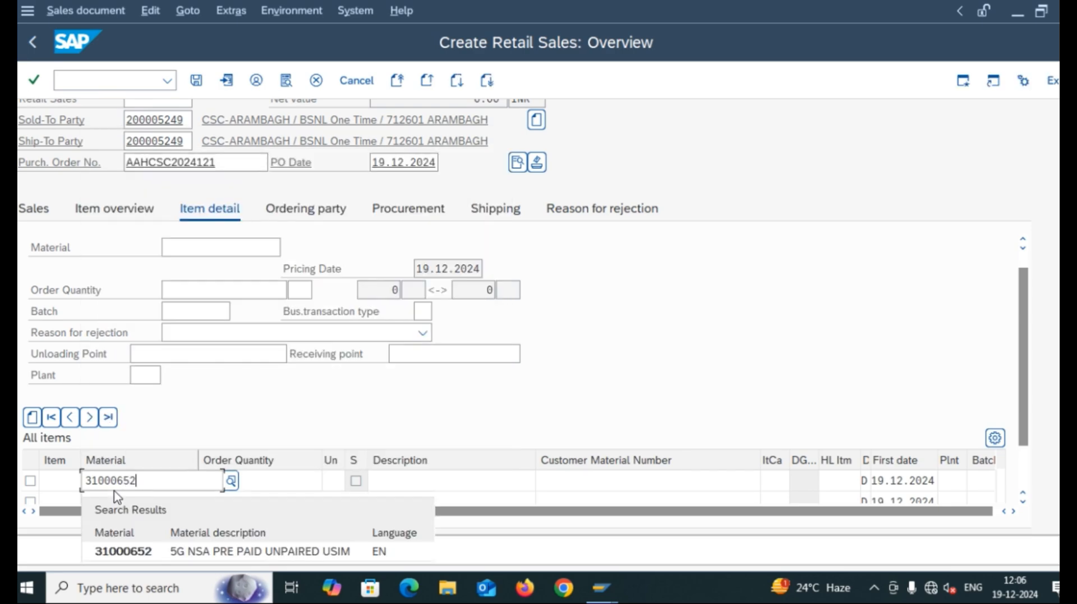
{"action": "left_click", "coordinate": [118, 553]}
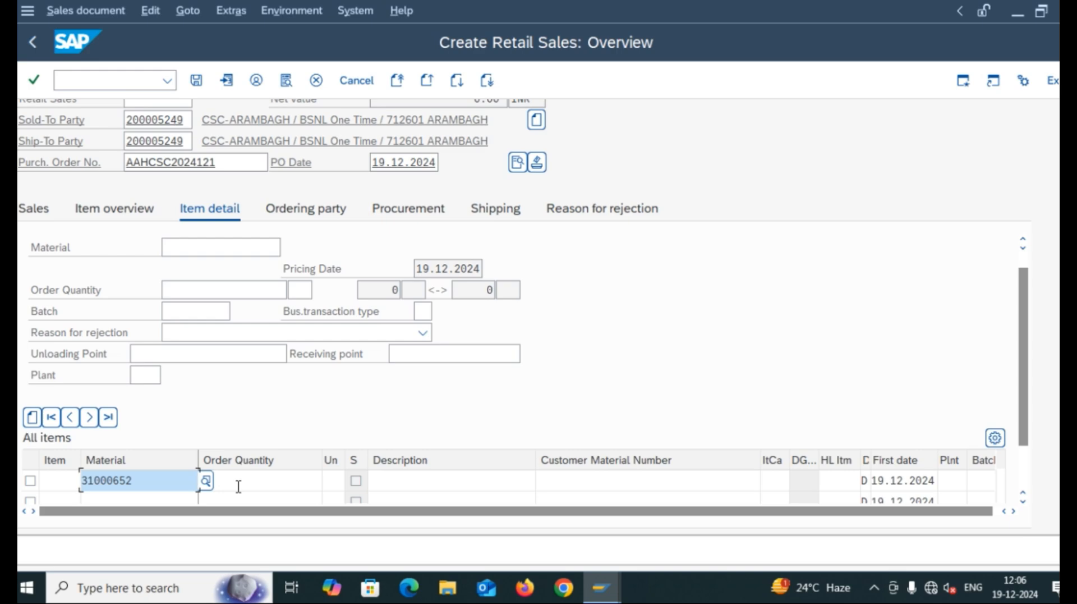
{"action": "left_click", "coordinate": [238, 486]}
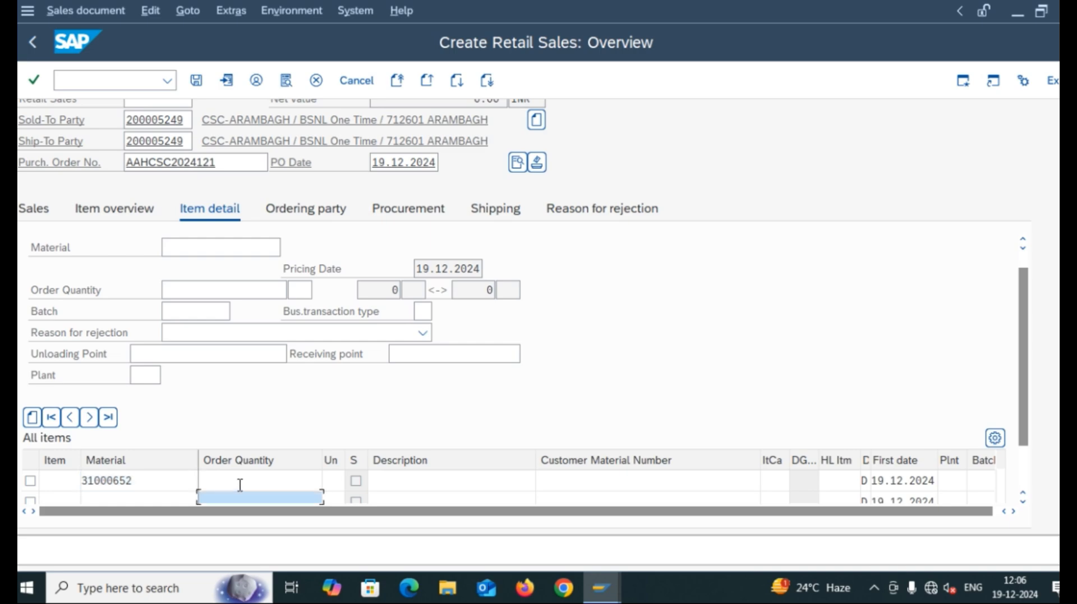
Give the first item an order quantity of 450 with sales unit NOS.
{"action": "type", "text": "4"}
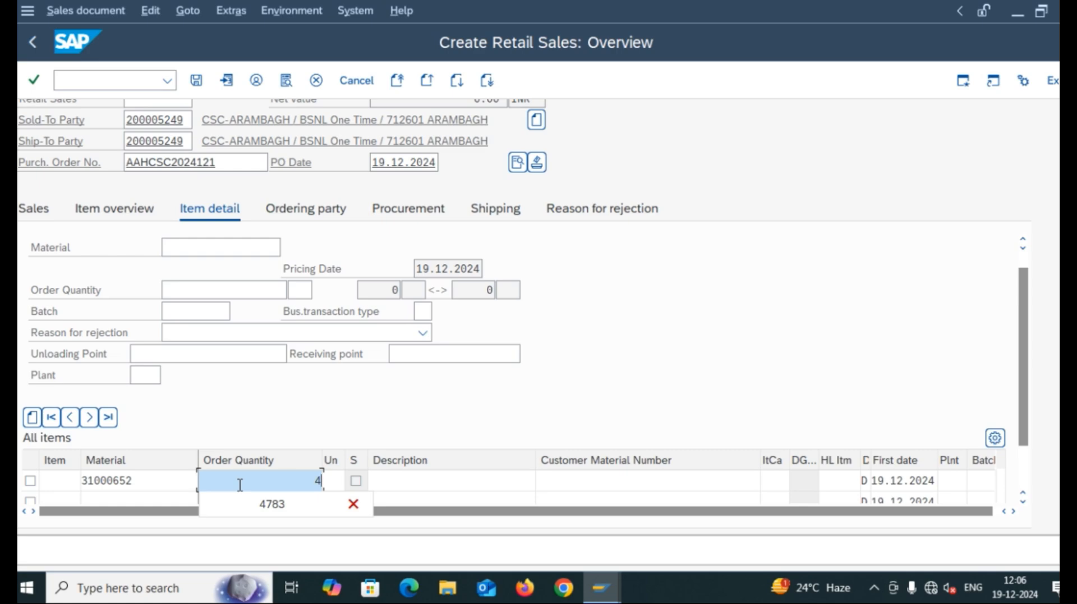
{"action": "type", "text": "50"}
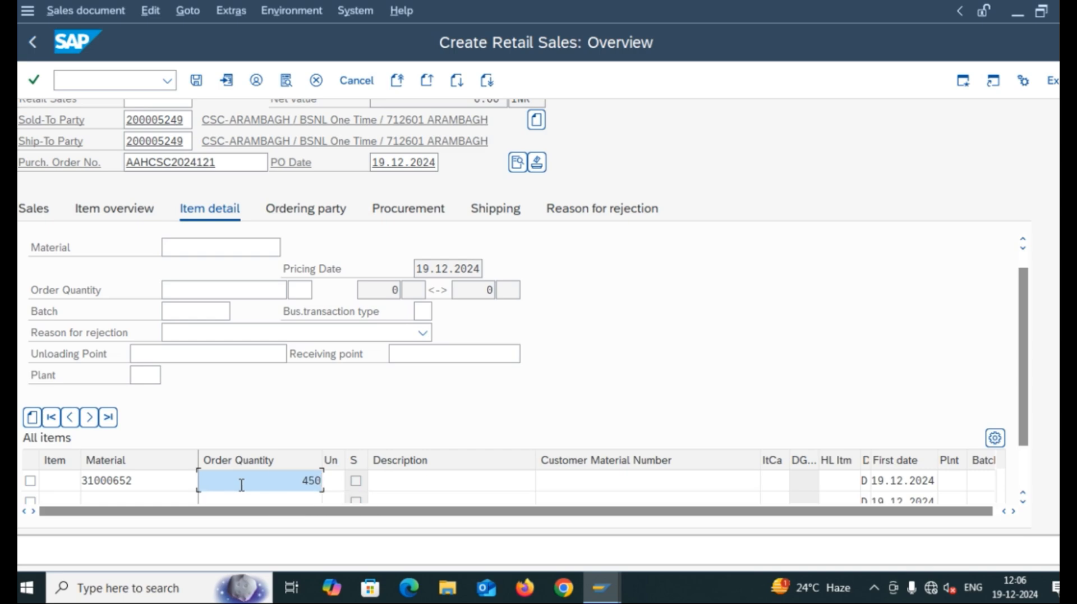
{"action": "left_click", "coordinate": [335, 481]}
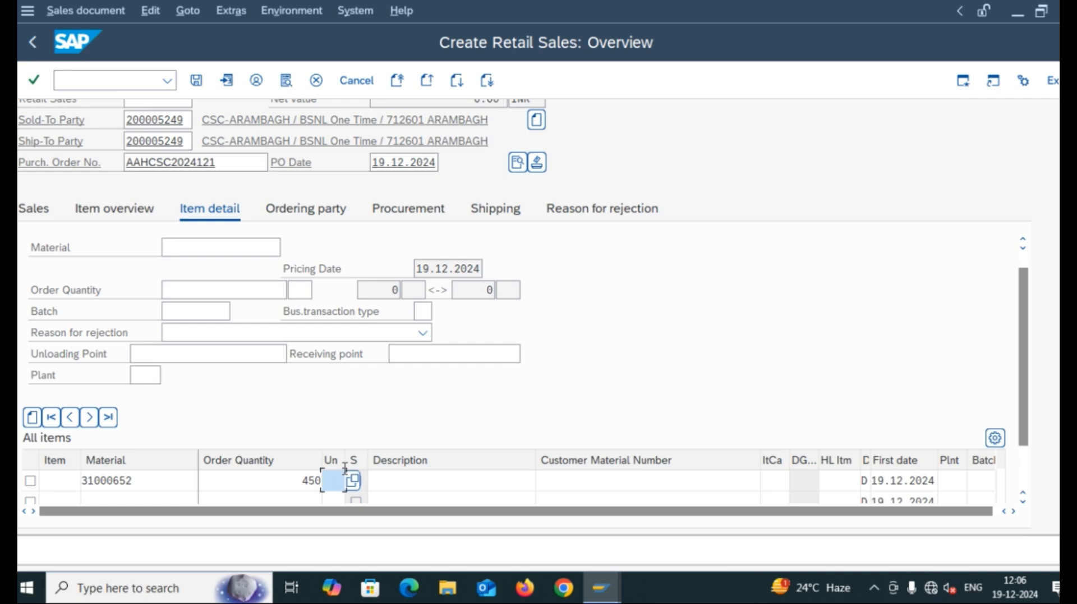
{"action": "left_click", "coordinate": [329, 480]}
{"action": "type", "text": "N"}
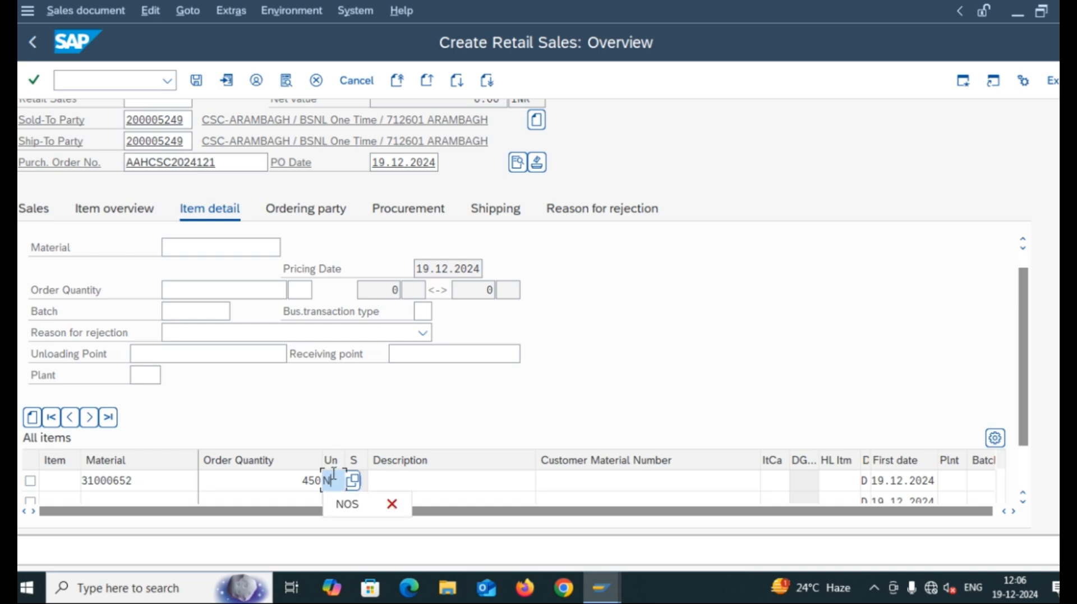
{"action": "left_click", "coordinate": [339, 502]}
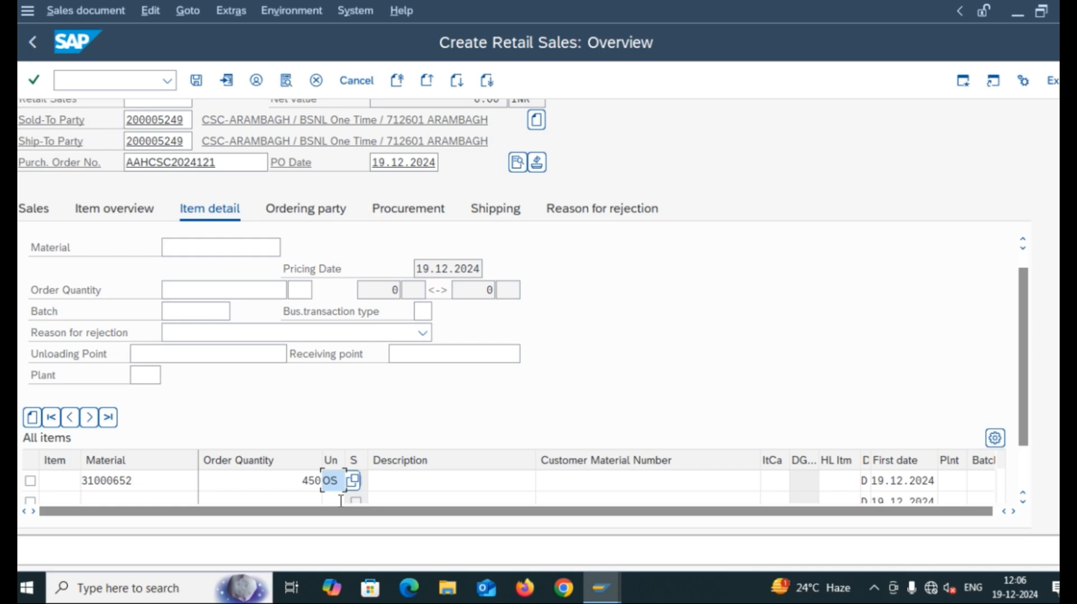
{"action": "left_click", "coordinate": [781, 481]}
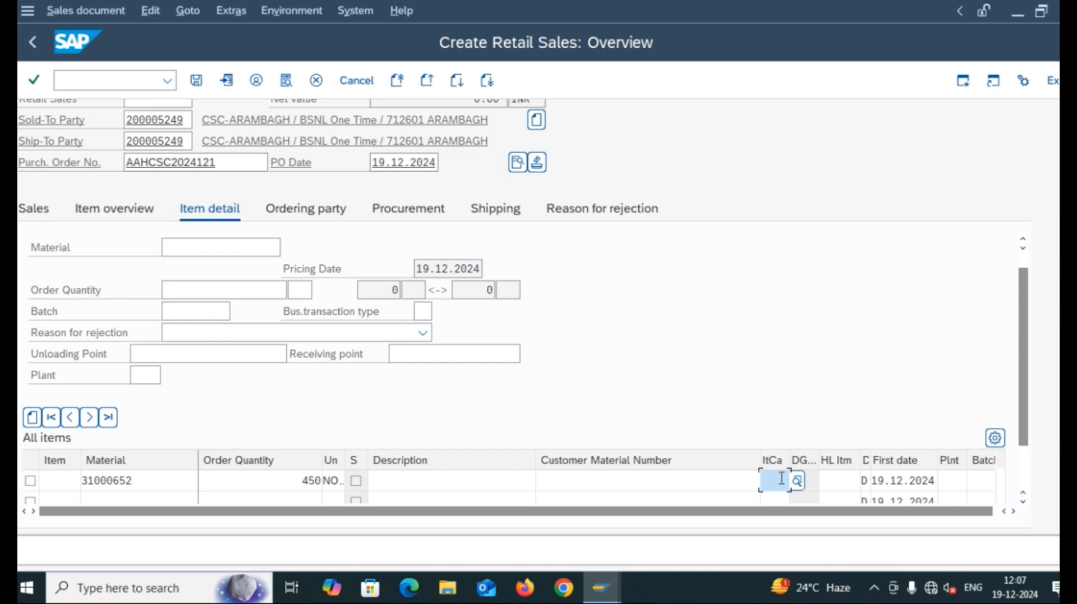
Set the first item's category to ZTCN, Franchisee TCS FOC.
{"action": "type", "text": "ZTO"}
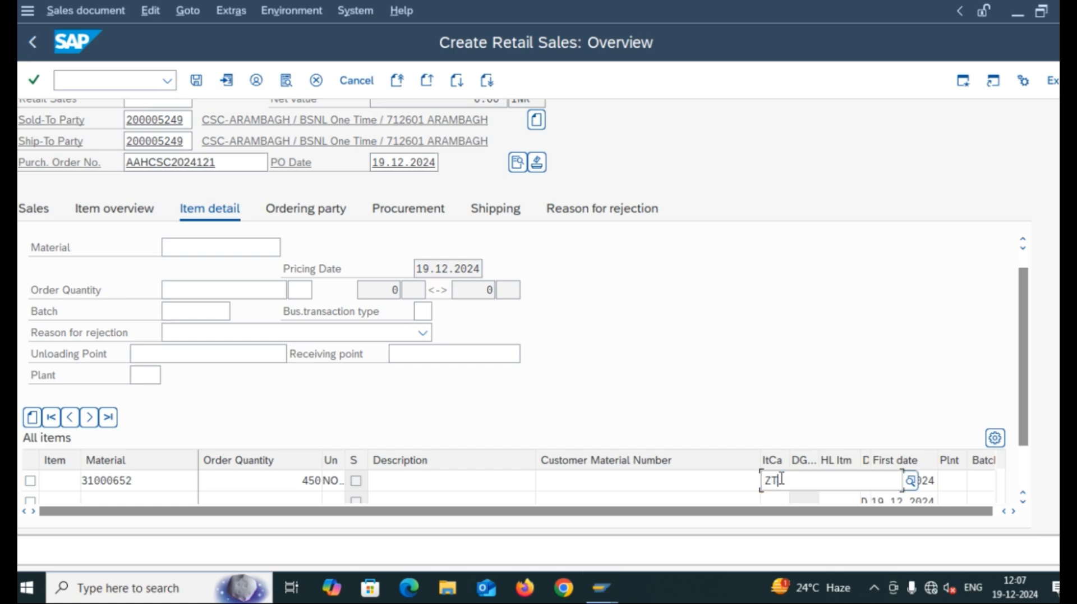
{"action": "type", "text": "N"}
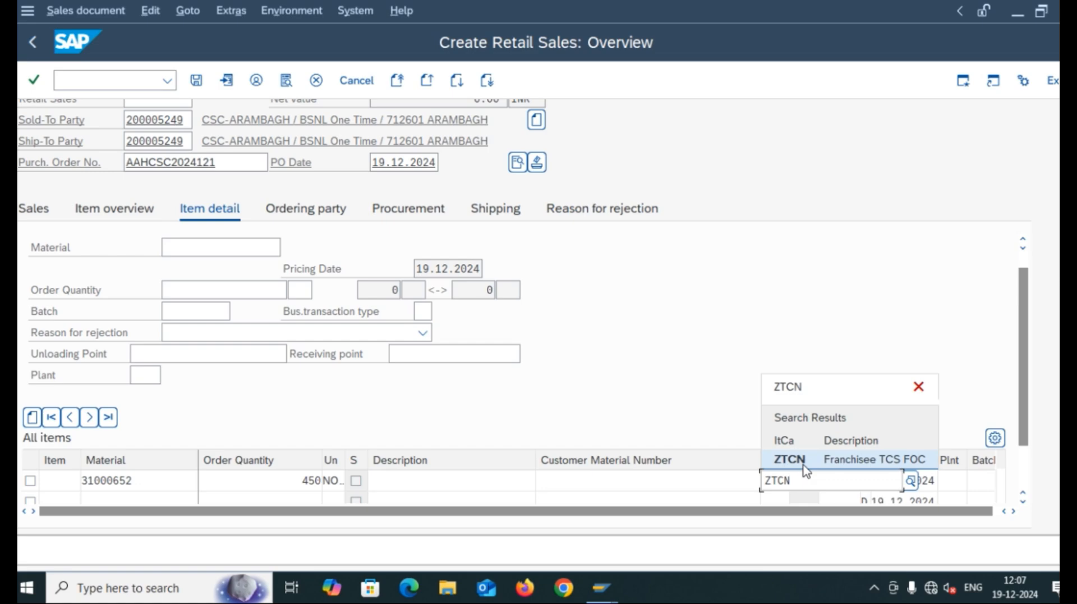
{"action": "left_click", "coordinate": [804, 467]}
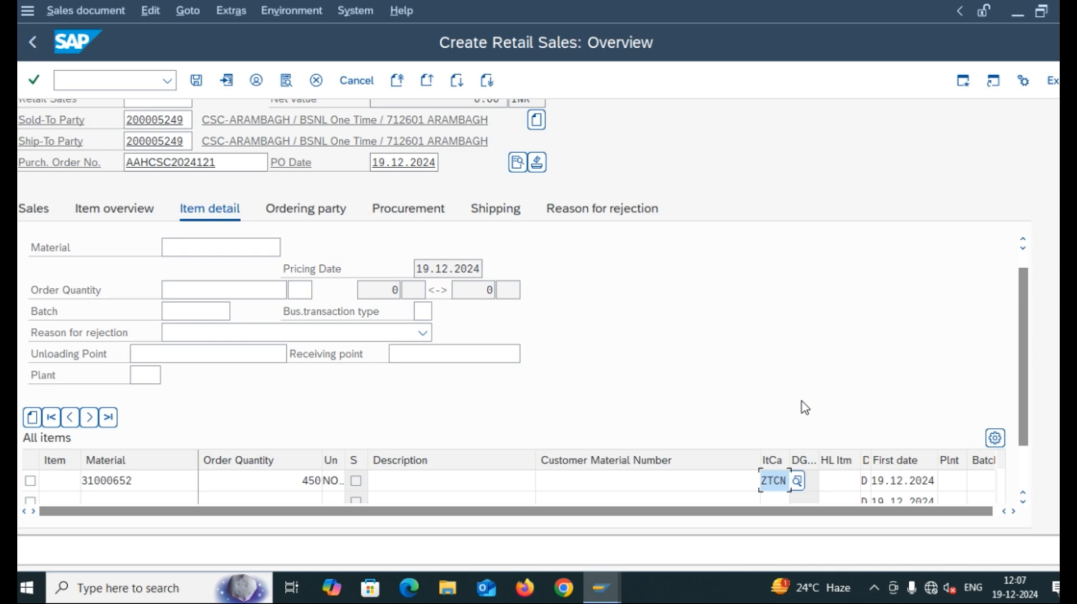
{"action": "key", "text": "Tab"}
{"action": "key", "text": "Tab"}
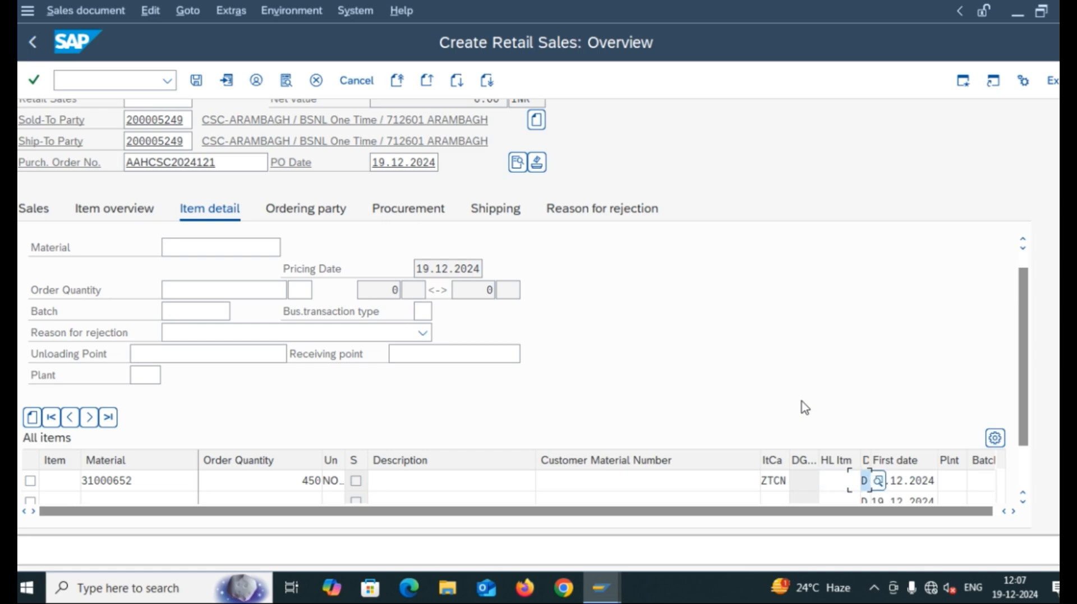
{"action": "key", "text": "Tab"}
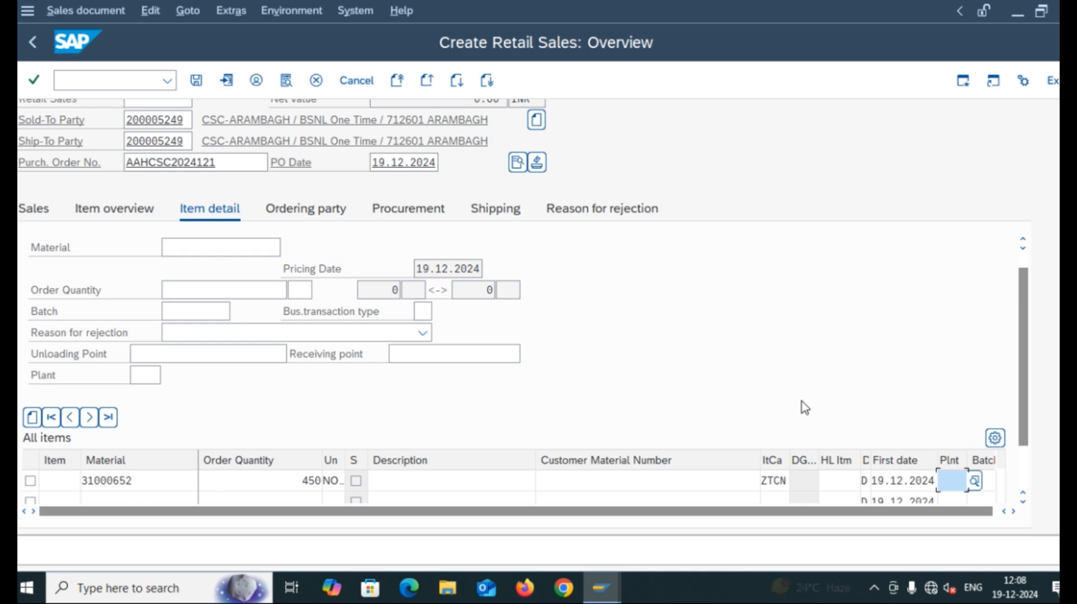
Assign plant 3406, WB Telecom Circle Kolkata, to material 31000652.
{"action": "type", "text": "3"}
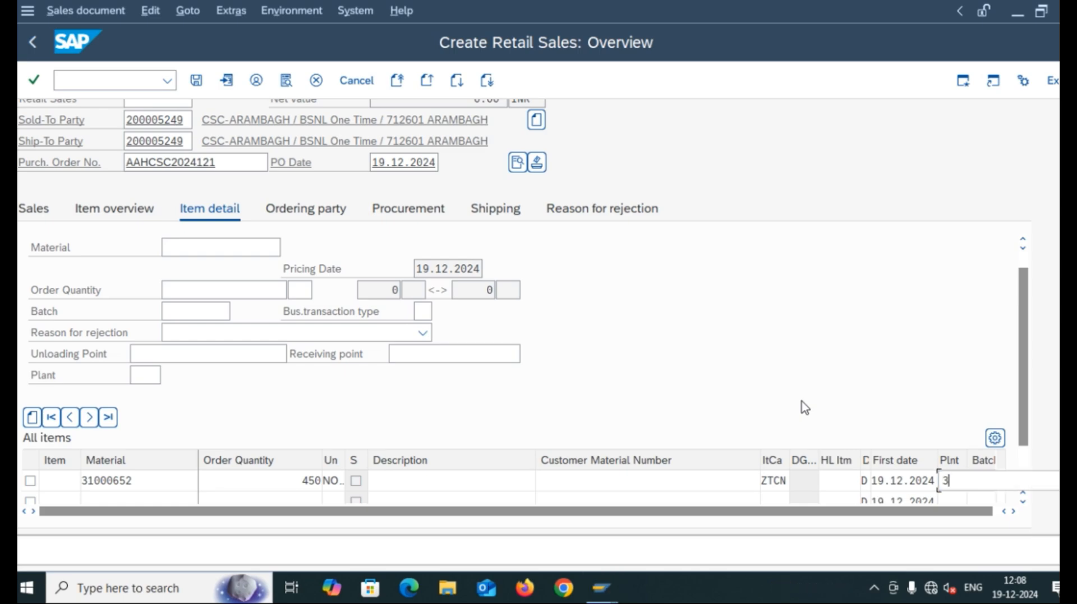
{"action": "type", "text": "4"}
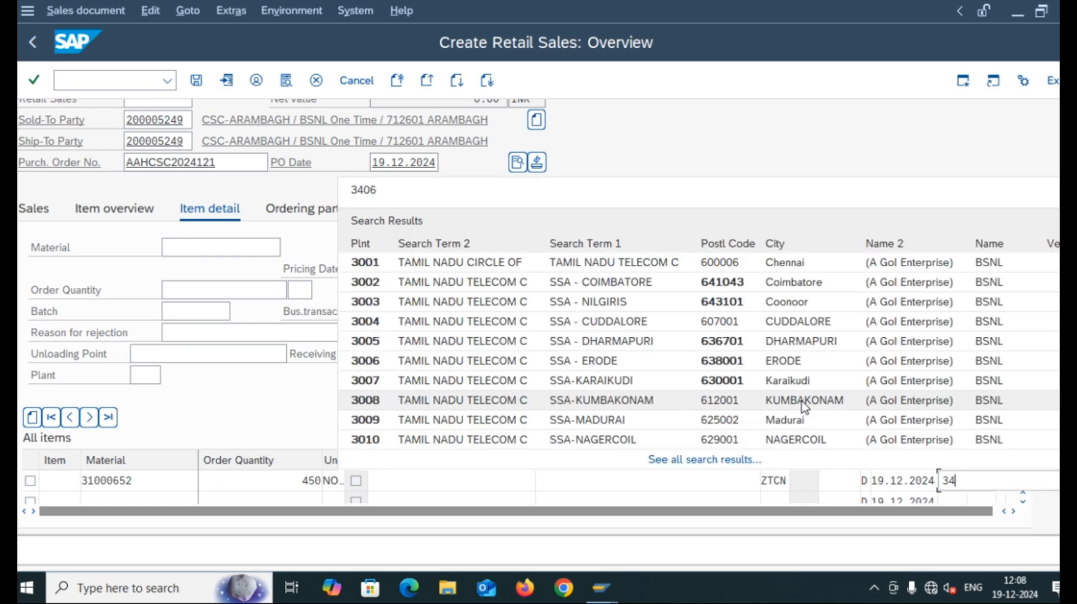
{"action": "type", "text": "06"}
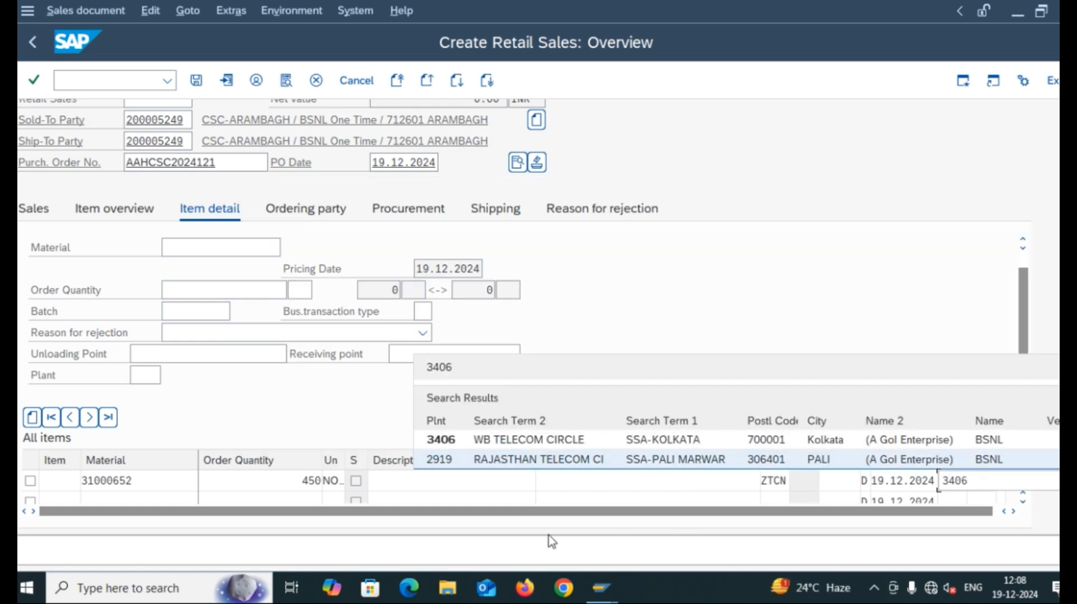
{"action": "left_click", "coordinate": [468, 444]}
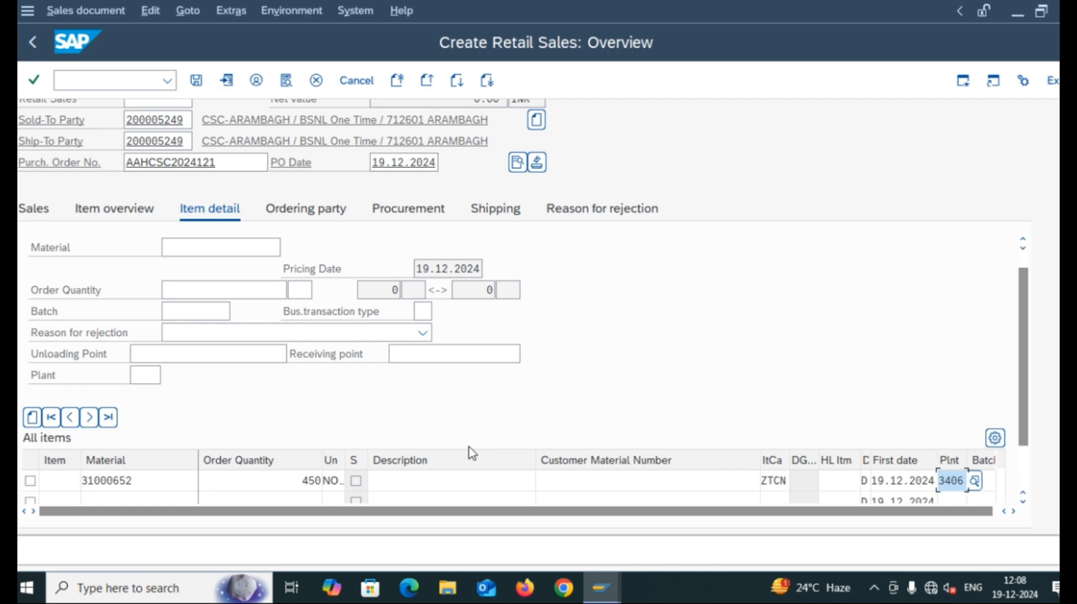
{"action": "key", "text": "Tab"}
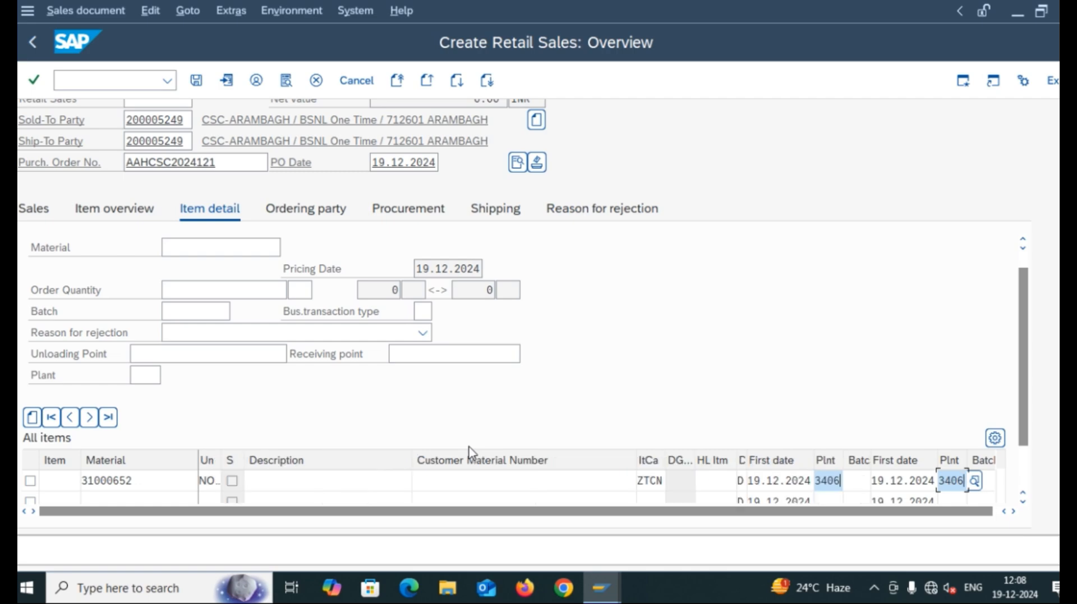
Move across the remaining item columns to the Profit Center field.
{"action": "key", "text": "Tab"}
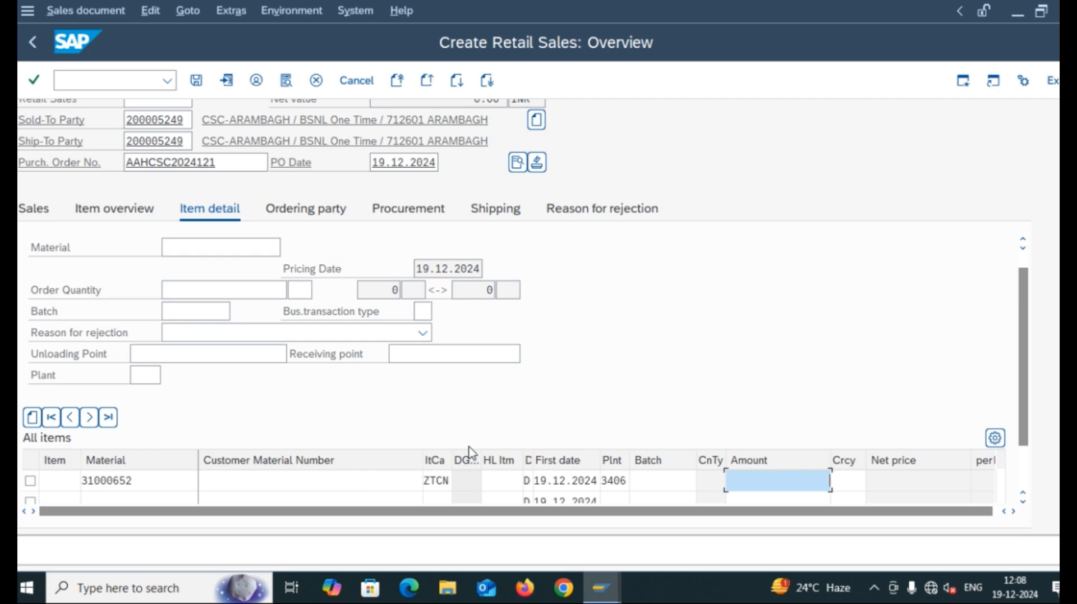
{"action": "key", "text": "Tab"}
{"action": "key", "text": "Tab"}
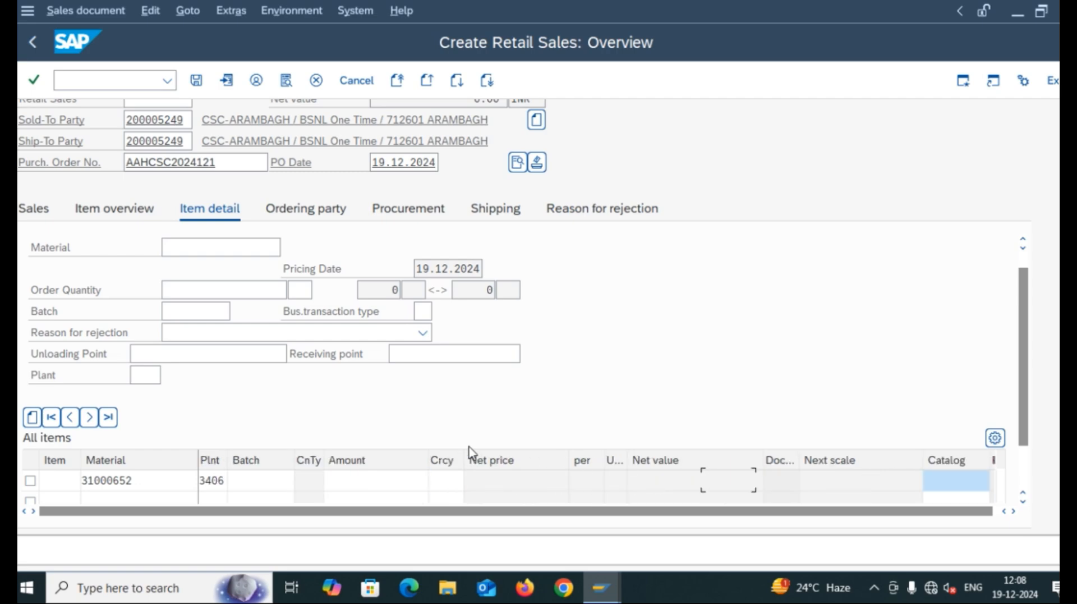
{"action": "key", "text": "Tab"}
{"action": "key", "text": "Tab"}
{"action": "key", "text": "Tab"}
{"action": "key", "text": "Tab"}
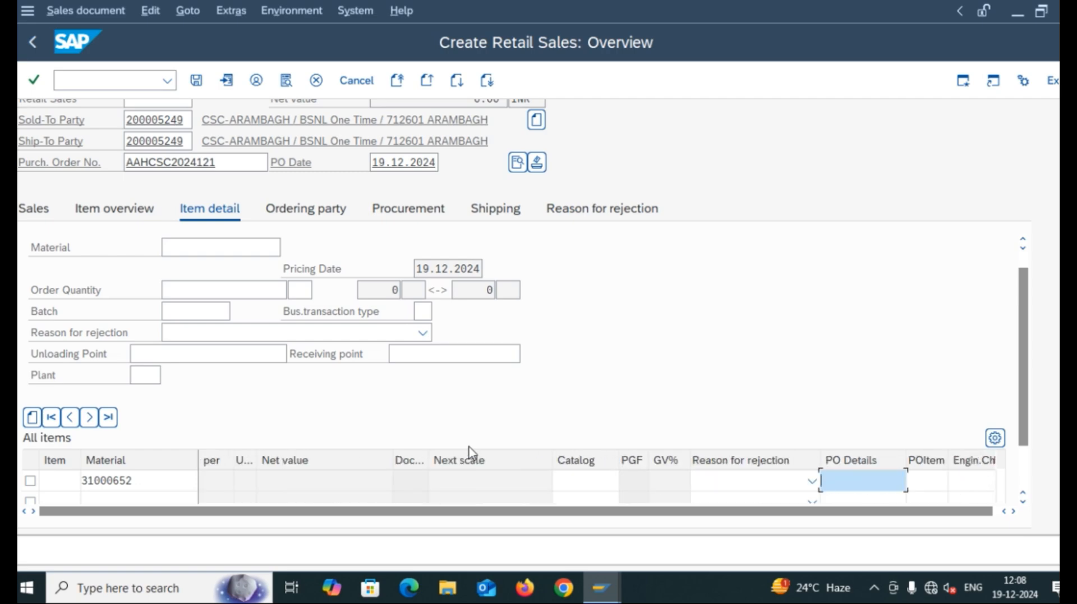
{"action": "key", "text": "Tab"}
{"action": "key", "text": "Tab"}
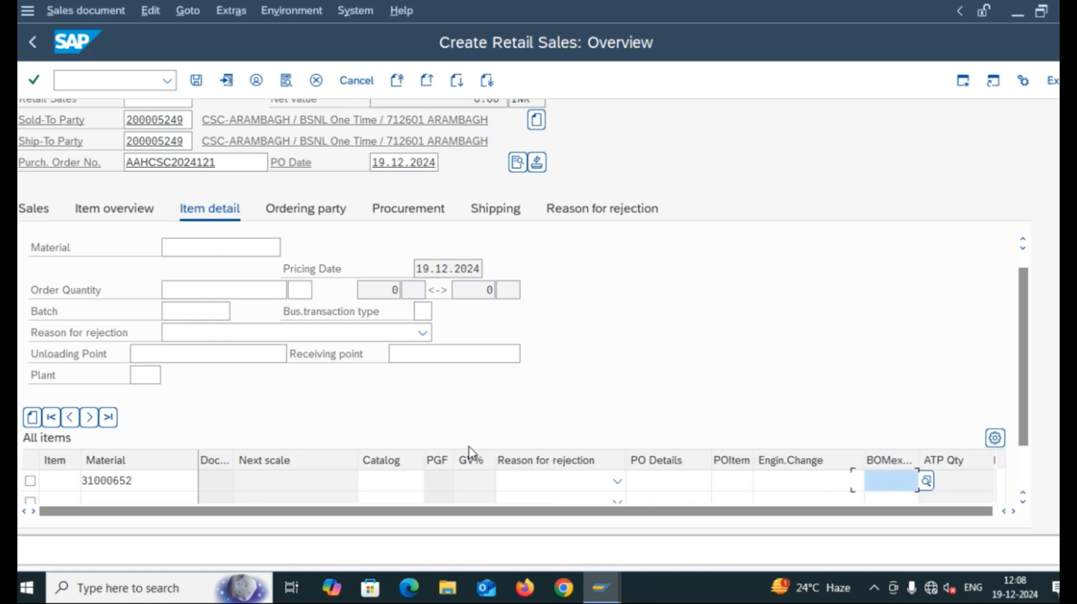
{"action": "key", "text": "Tab"}
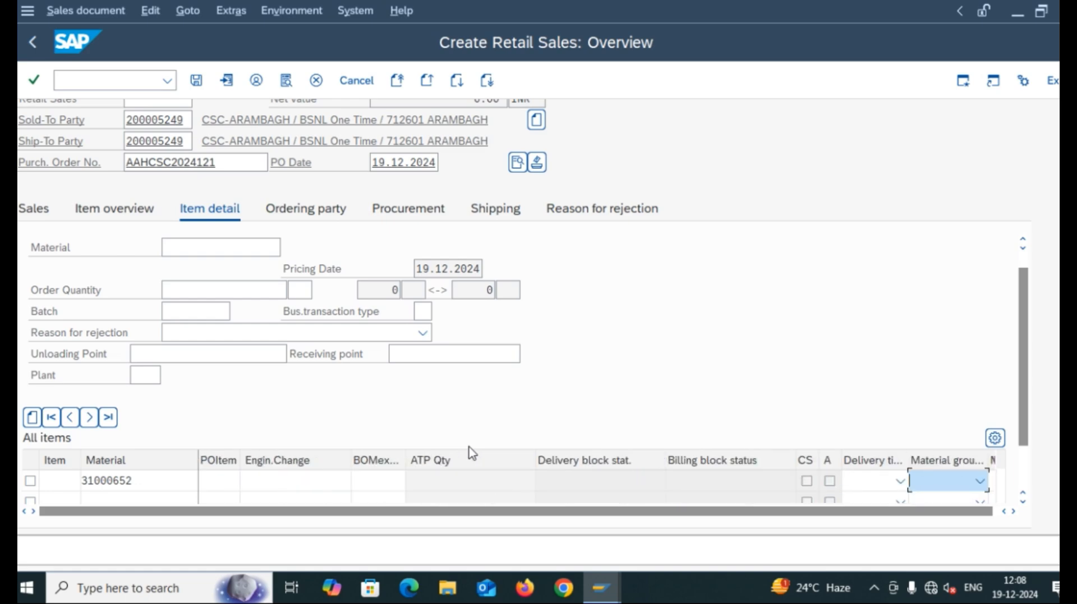
{"action": "key", "text": "Tab"}
{"action": "key", "text": "Tab"}
{"action": "key", "text": "Tab"}
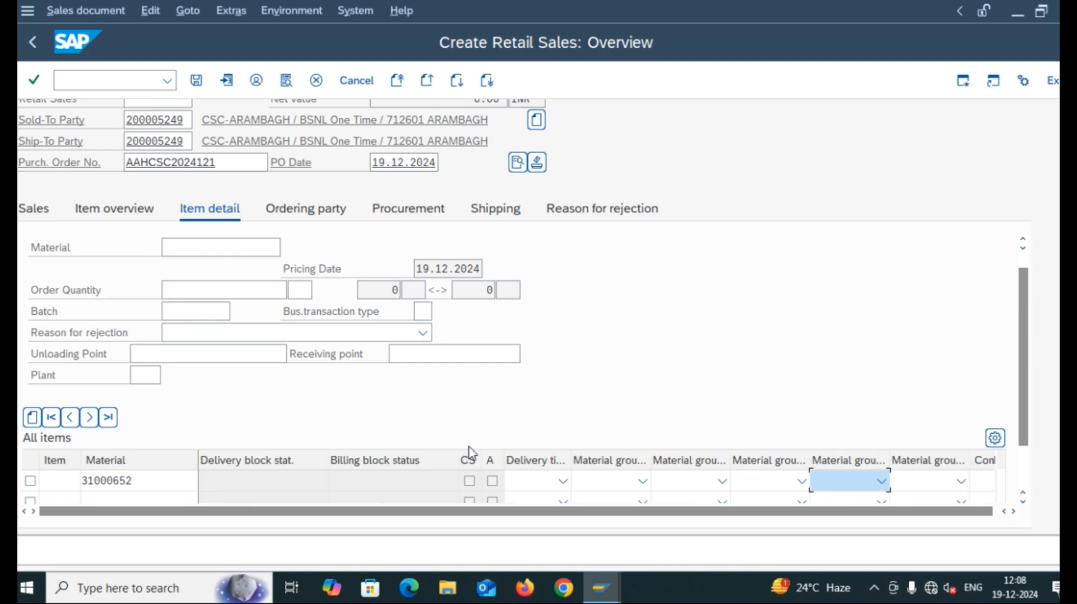
{"action": "key", "text": "Tab"}
{"action": "key", "text": "Tab"}
{"action": "key", "text": "Tab"}
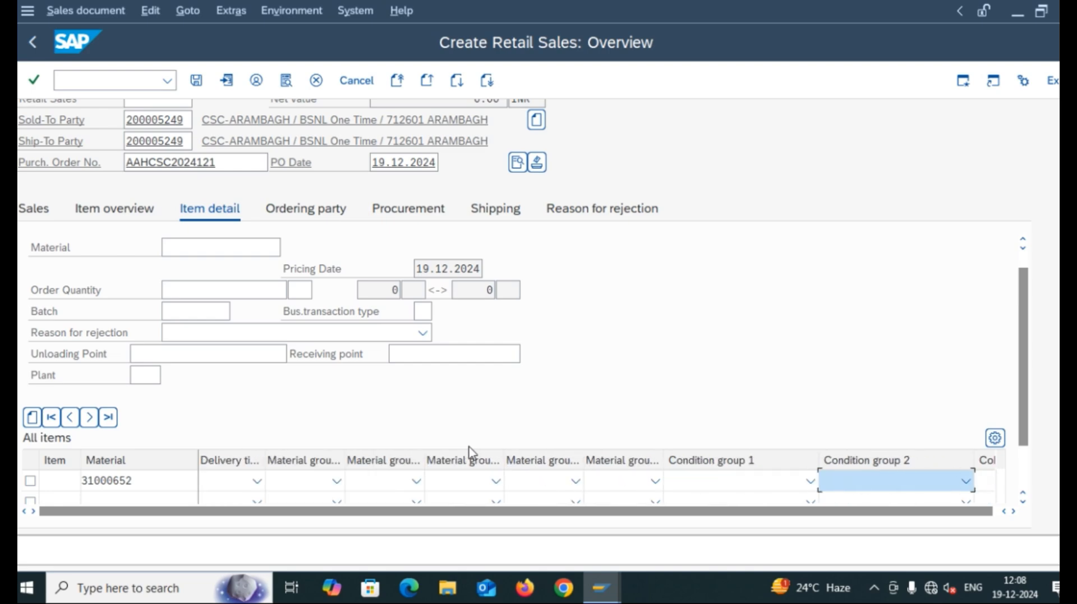
{"action": "key", "text": "Tab"}
{"action": "key", "text": "Tab"}
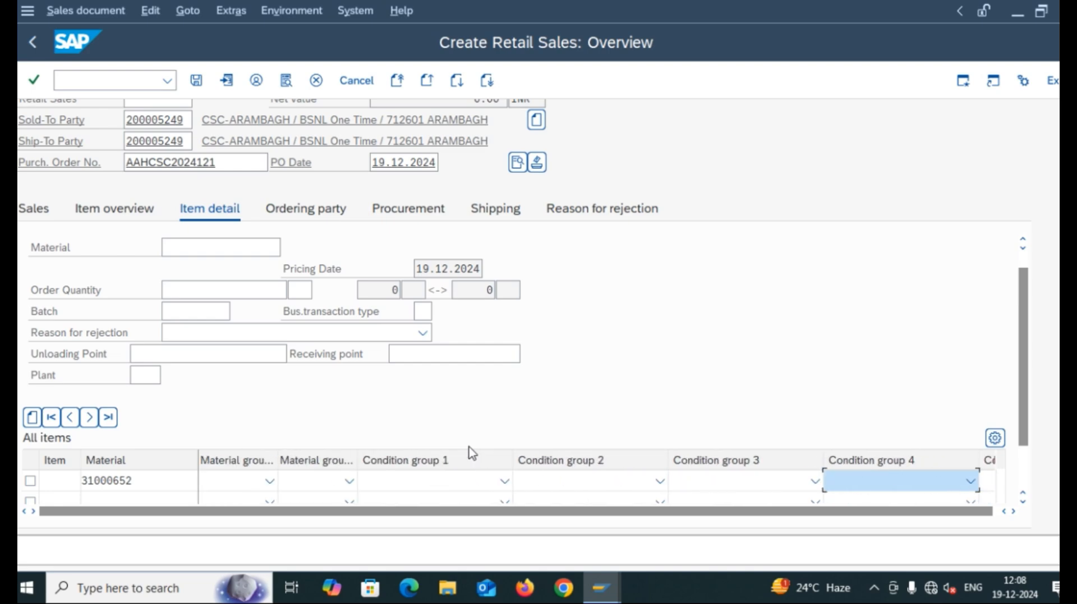
{"action": "key", "text": "Tab"}
{"action": "key", "text": "Tab"}
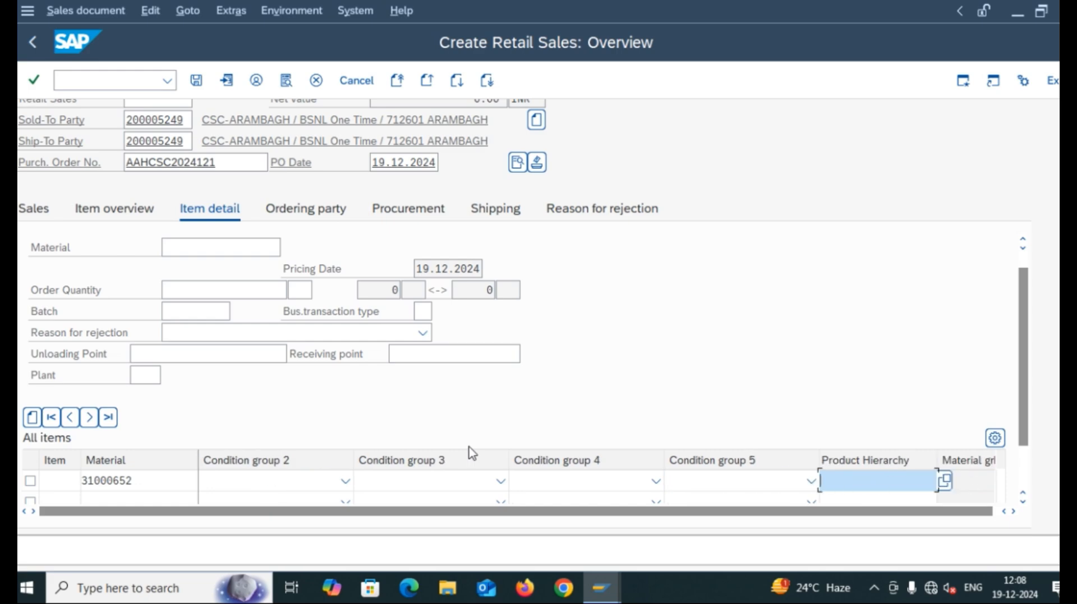
{"action": "key", "text": "Tab"}
{"action": "key", "text": "Tab"}
{"action": "key", "text": "Tab"}
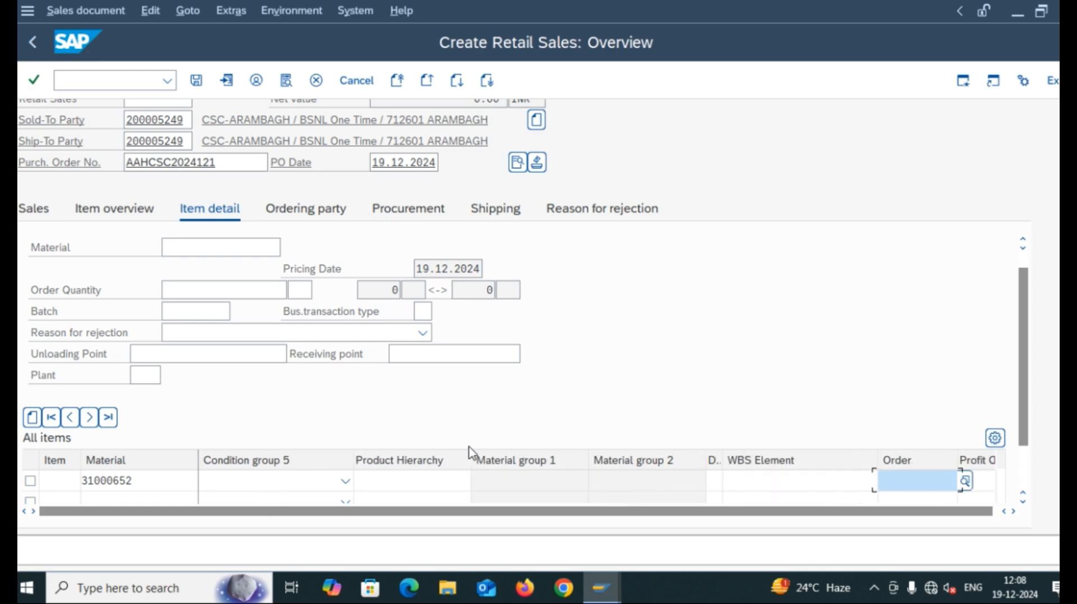
{"action": "key", "text": "Tab"}
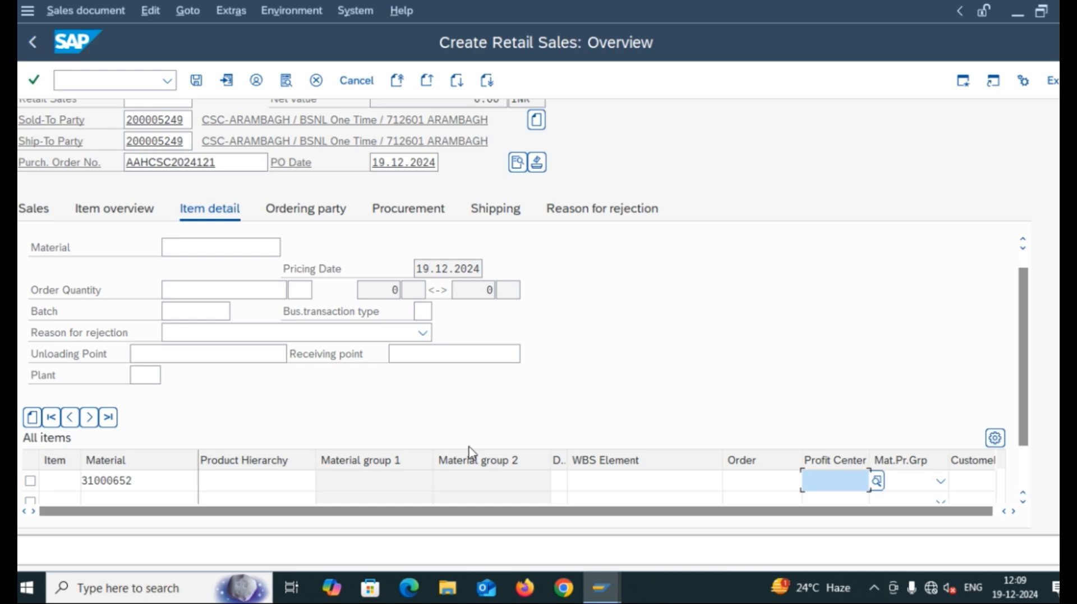
Set profit center 20000 (CONSUMER MOBILITY), then move along the item row to the storage location column.
{"action": "type", "text": "2"}
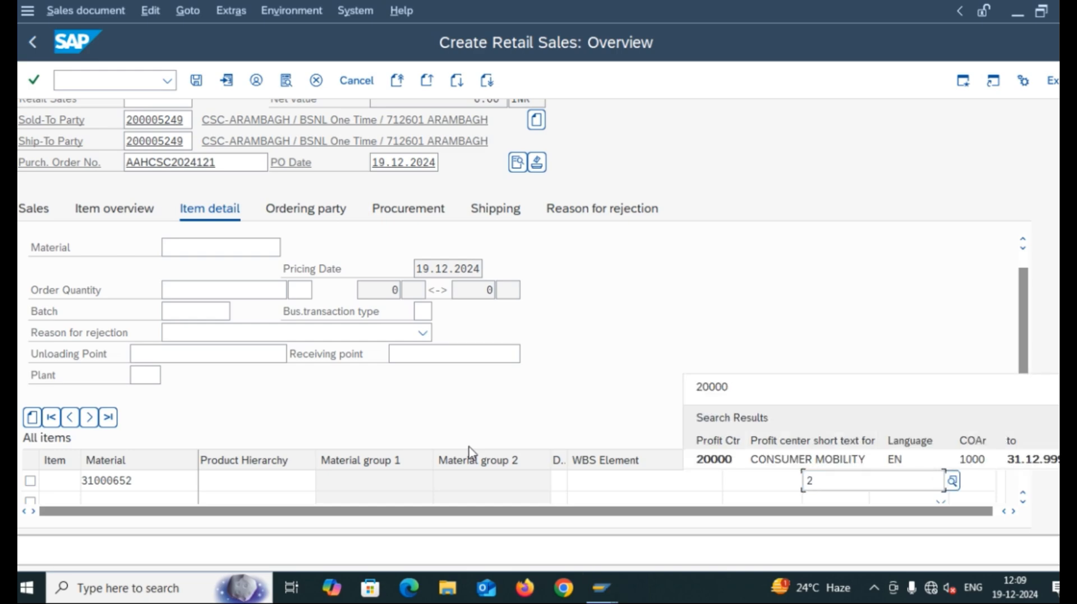
{"action": "type", "text": "00"}
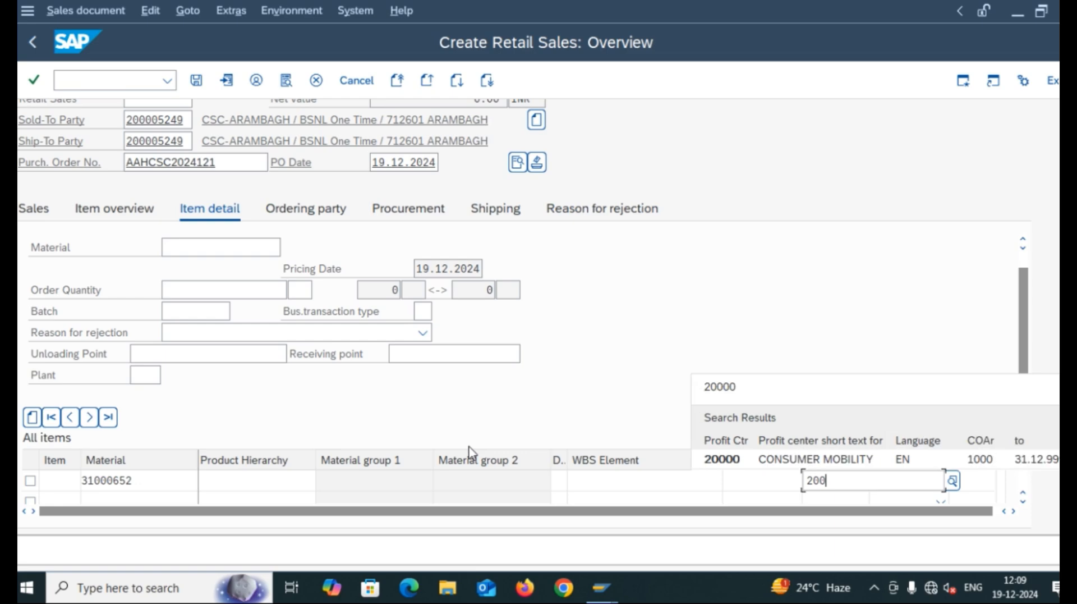
{"action": "left_click", "coordinate": [739, 465]}
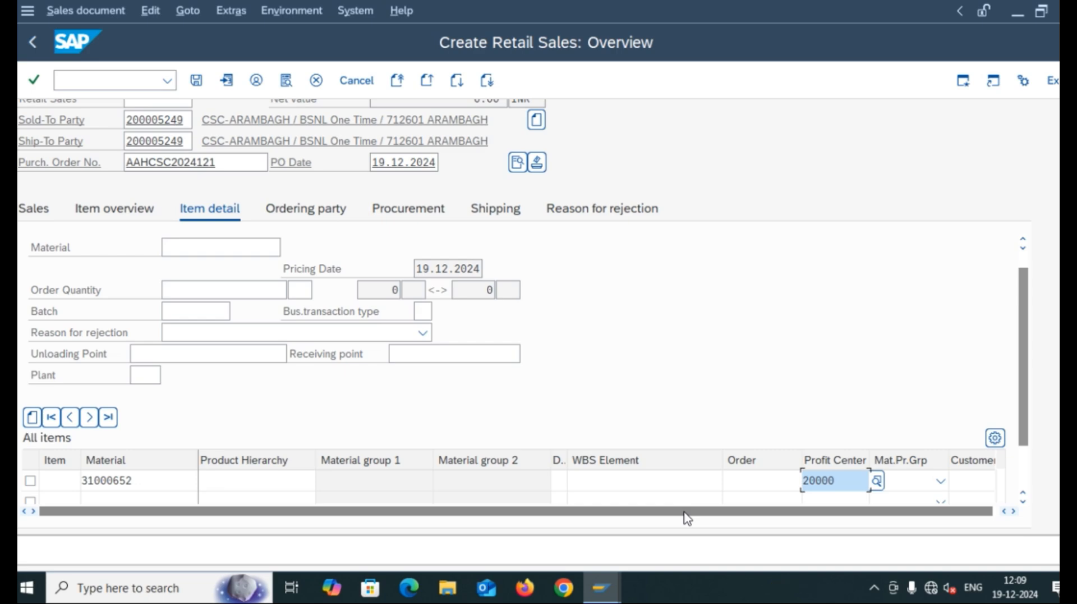
{"action": "key", "text": "Tab"}
{"action": "key", "text": "Tab"}
{"action": "key", "text": "Tab"}
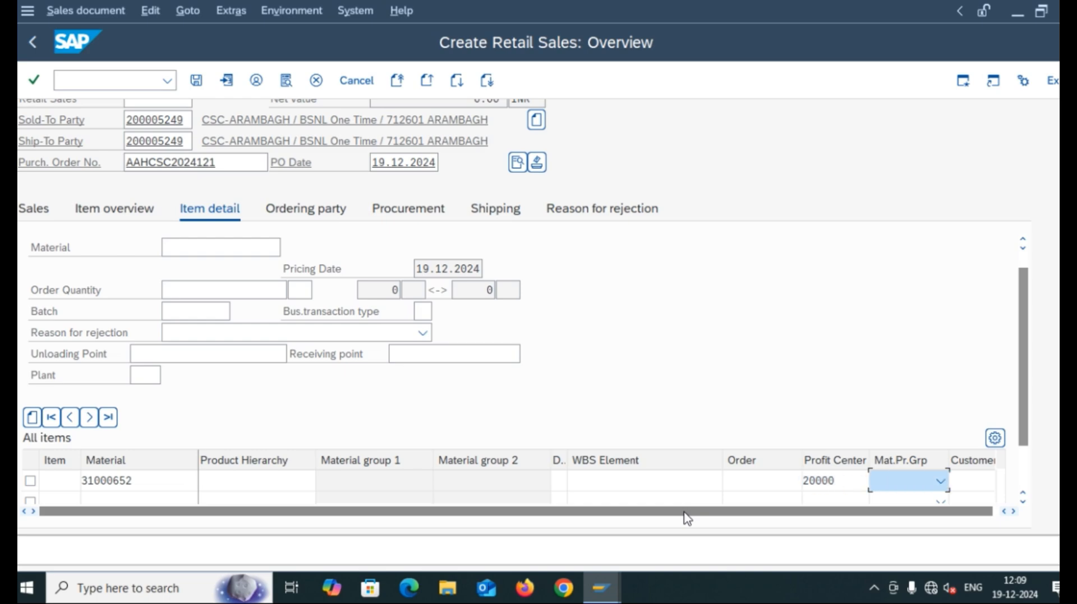
{"action": "key", "text": "Tab"}
{"action": "key", "text": "Tab"}
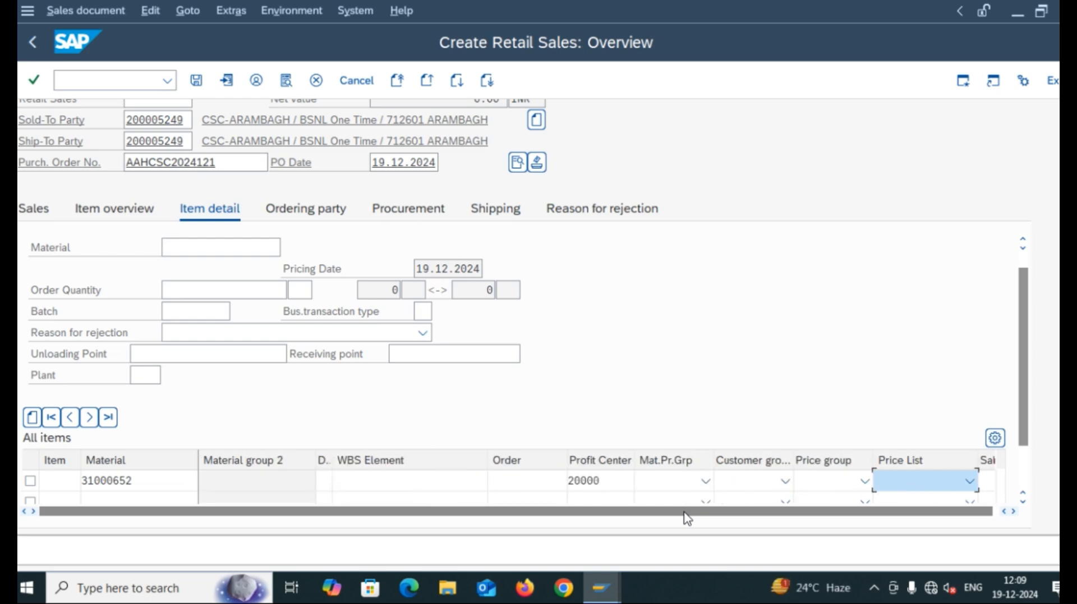
{"action": "key", "text": "Tab"}
{"action": "key", "text": "Tab"}
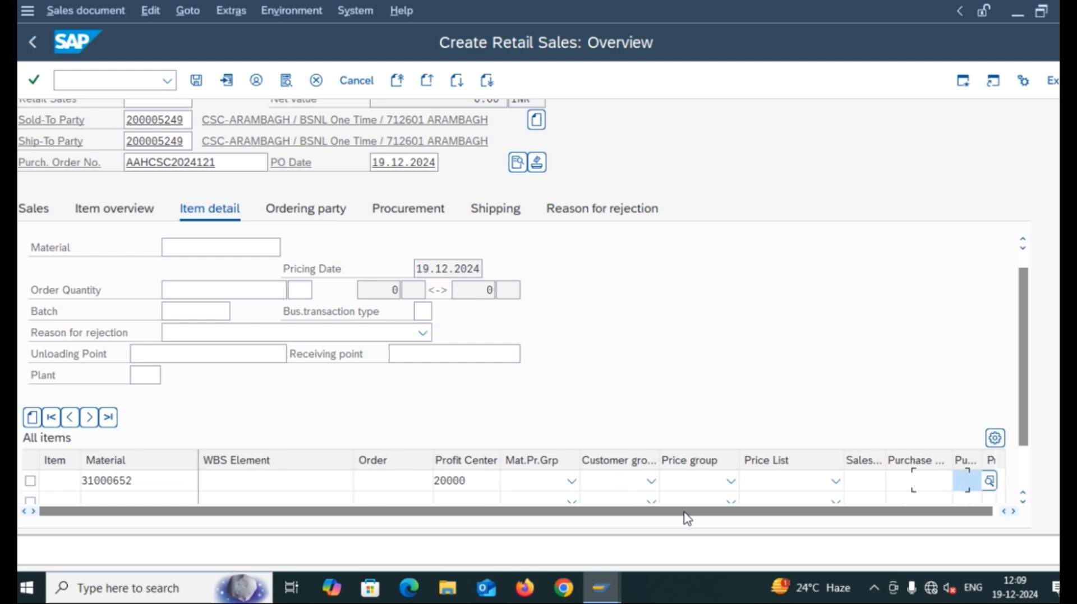
{"action": "key", "text": "Tab"}
{"action": "key", "text": "Tab"}
{"action": "key", "text": "Tab"}
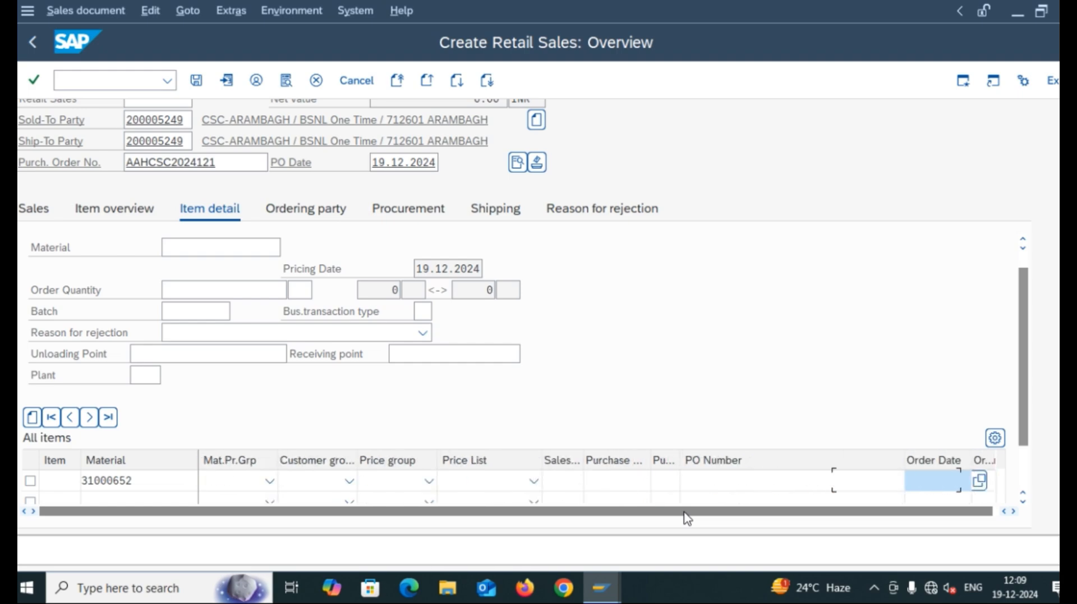
{"action": "key", "text": "Tab"}
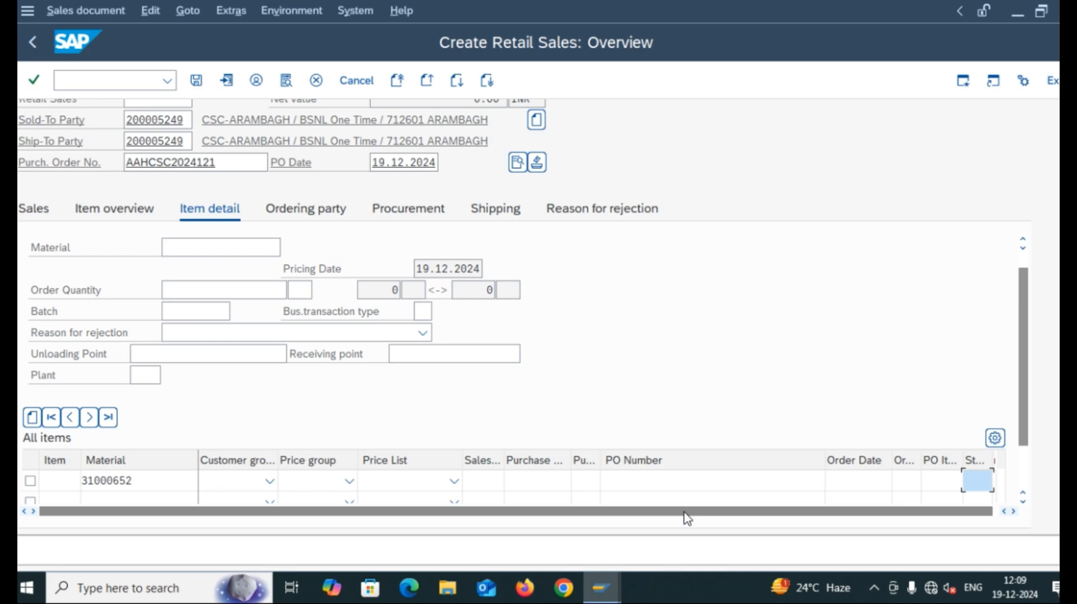
Enter storage location 3000 for plant 3406 on the 31000652 item line.
{"action": "type", "text": "3"}
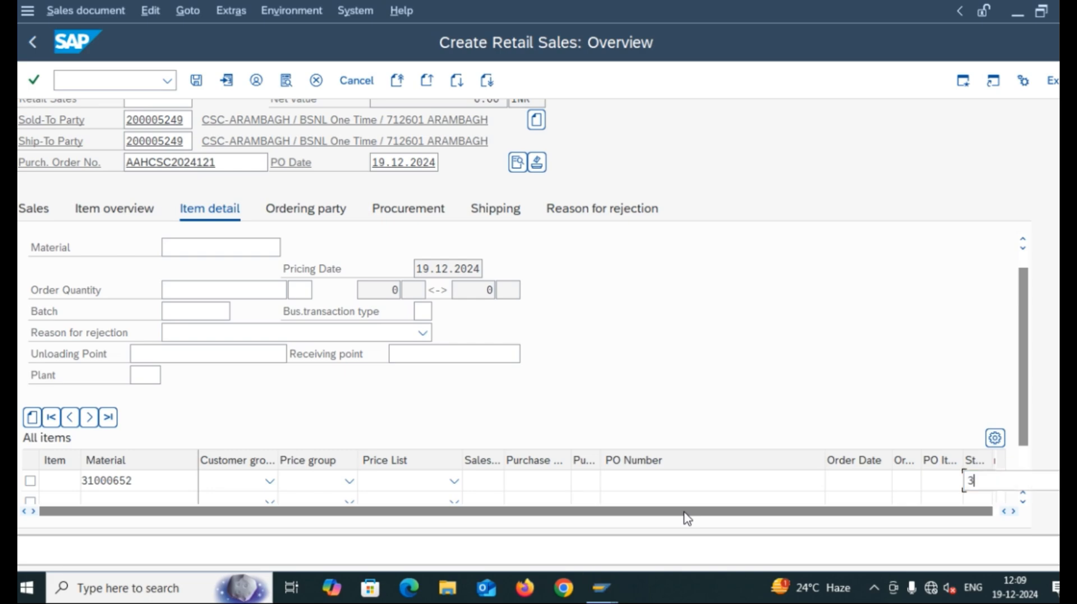
{"action": "type", "text": "000"}
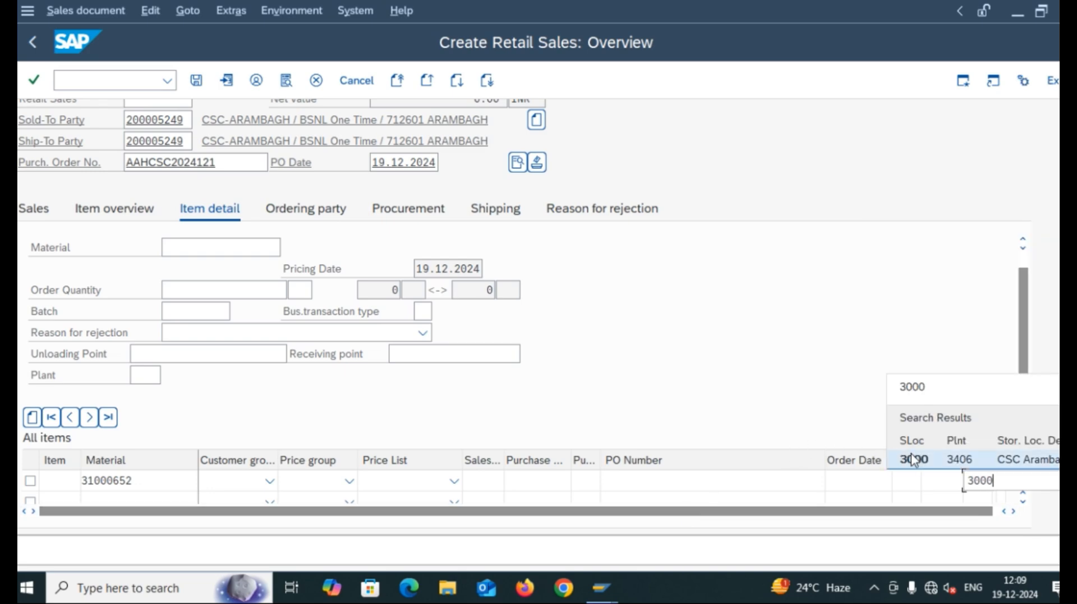
{"action": "left_click", "coordinate": [912, 460]}
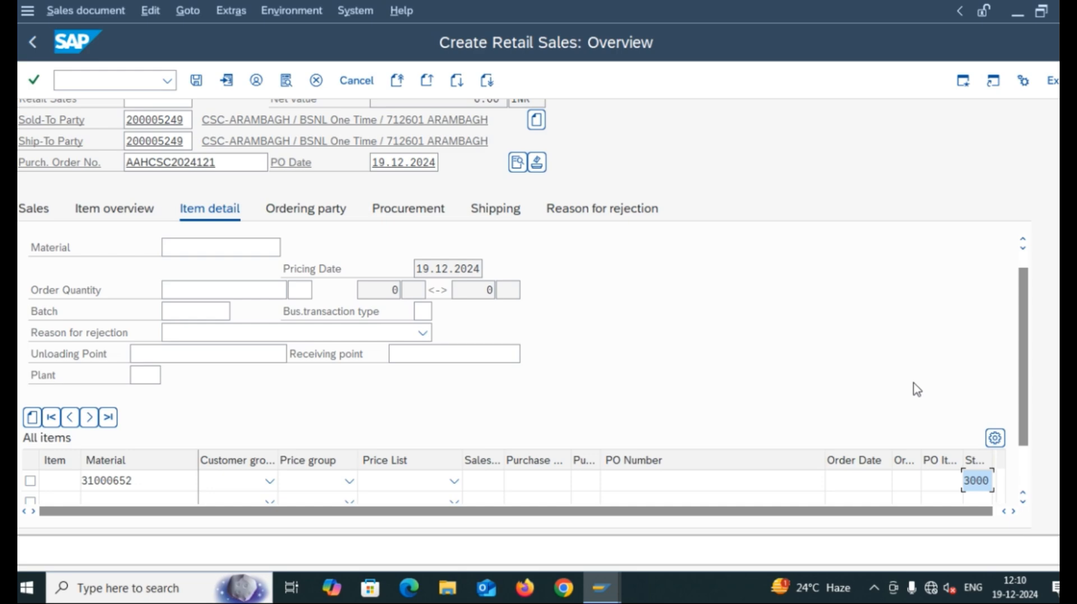
Save the retail sales order, which is assigned number 3828845.
{"action": "left_click", "coordinate": [199, 81]}
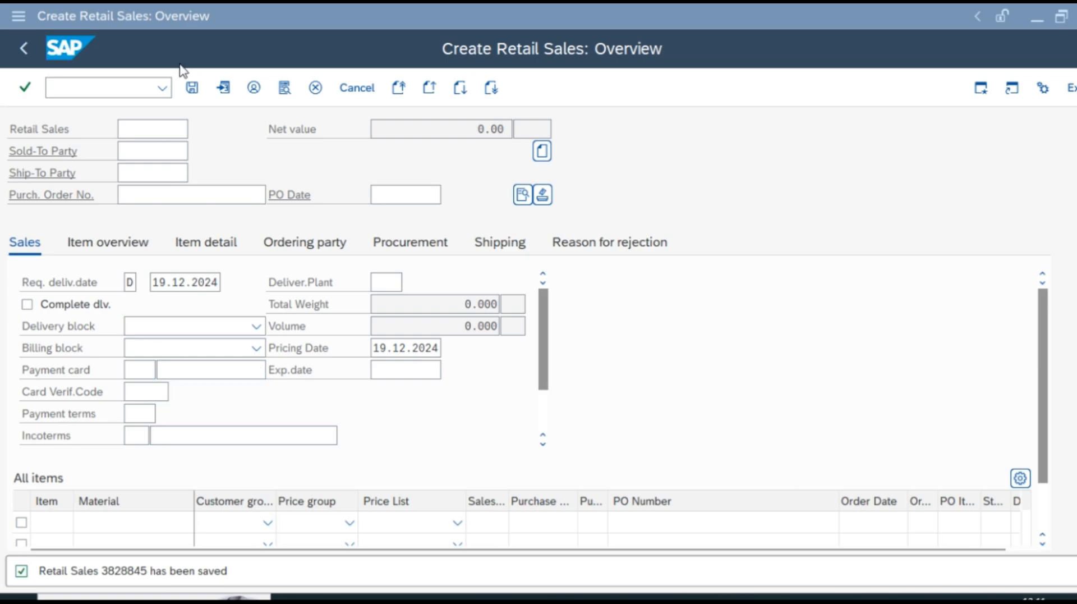
Leave the sales order transaction with /n to return to the start screen.
{"action": "left_click", "coordinate": [161, 88]}
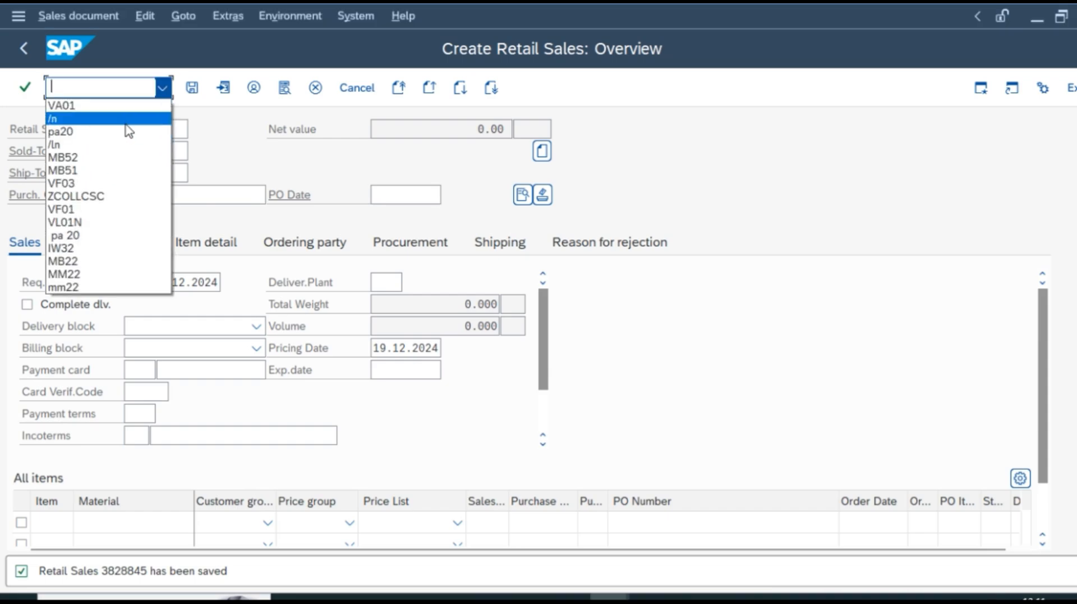
{"action": "left_click", "coordinate": [129, 119]}
{"action": "key", "text": "Return"}
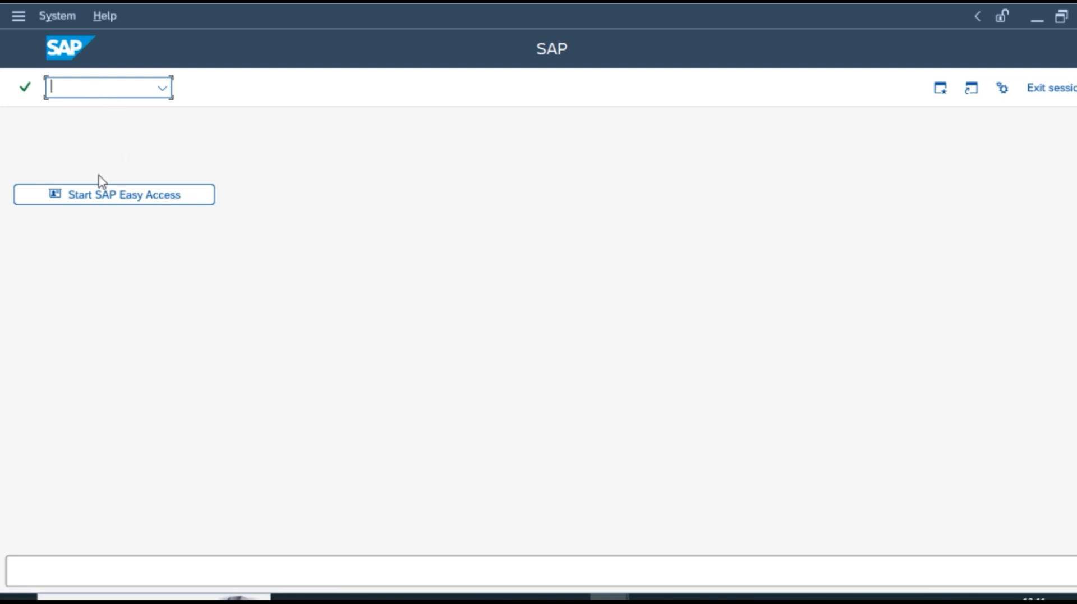
Start VL01N to create an outbound delivery with reference to order 3828845.
{"action": "type", "text": "VLO"}
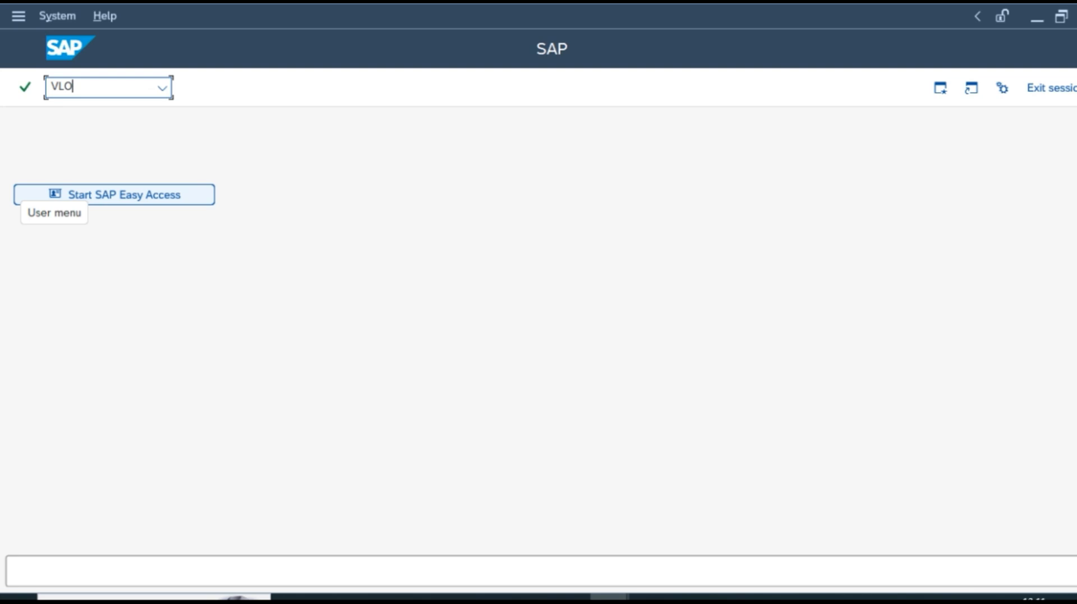
{"action": "key", "text": "BackSpace"}
{"action": "type", "text": "01N"}
{"action": "key", "text": "Return"}
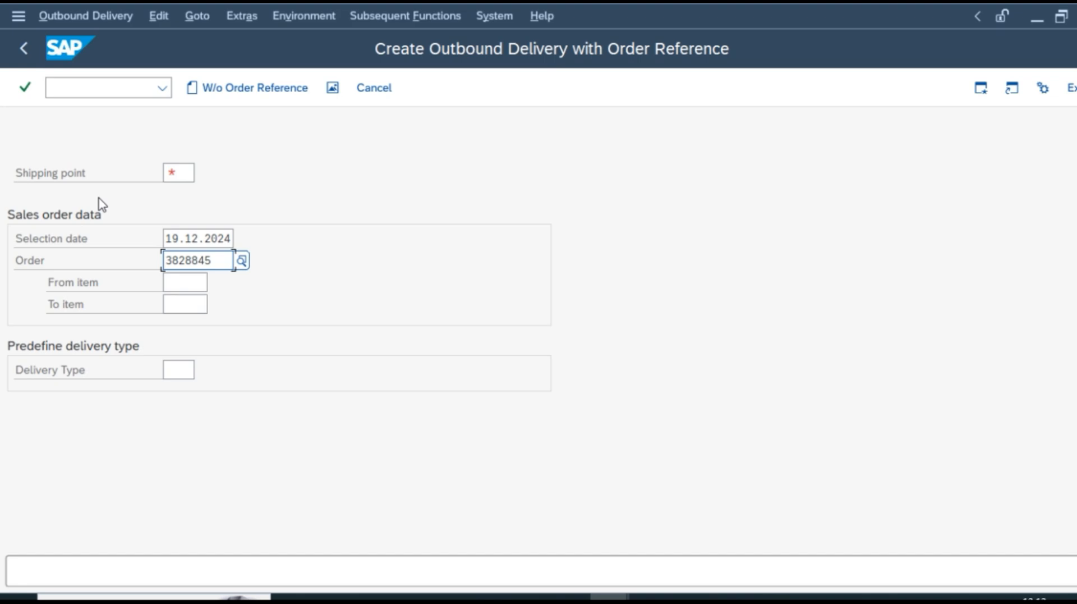
Enter shipping point 3406 for the outbound delivery.
{"action": "left_click", "coordinate": [188, 178]}
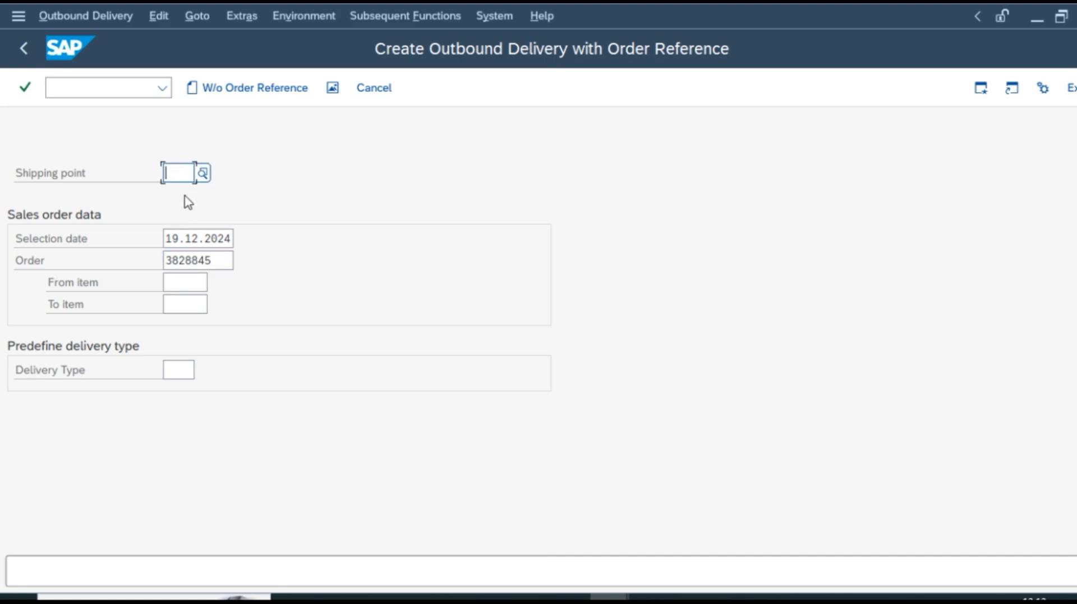
{"action": "type", "text": "34"}
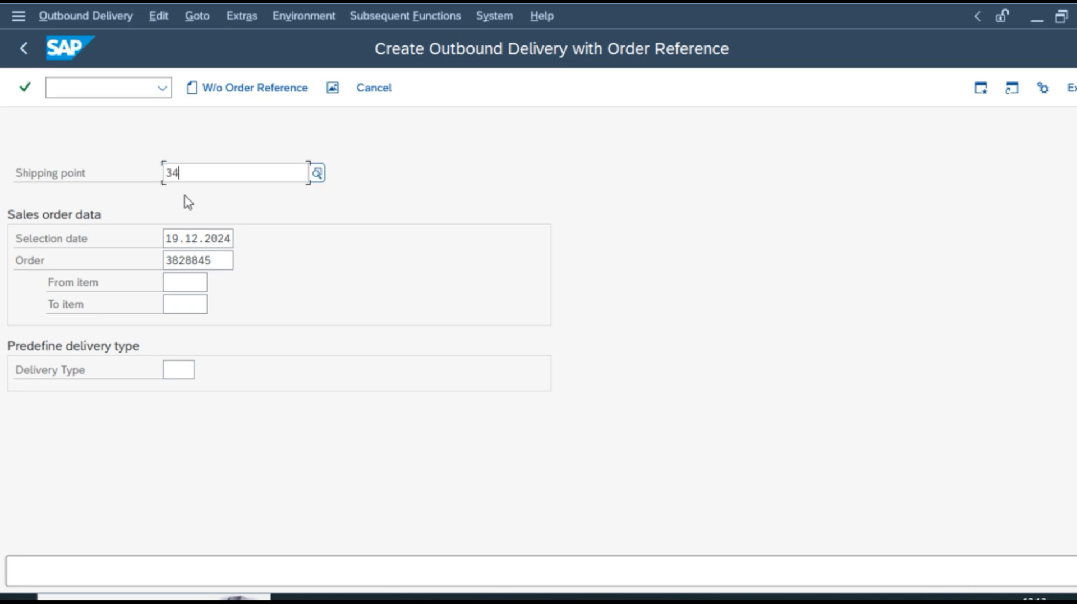
{"action": "left_click", "coordinate": [188, 197]}
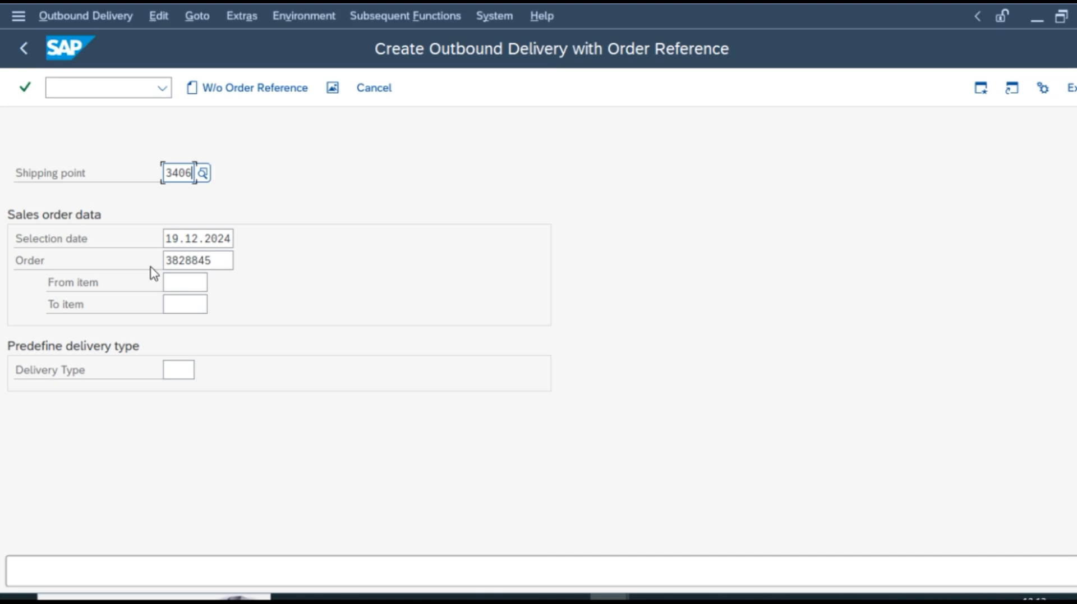
Continue to the delivery overview showing item 10, material 31000652, quantity 450.
{"action": "key", "text": "Return"}
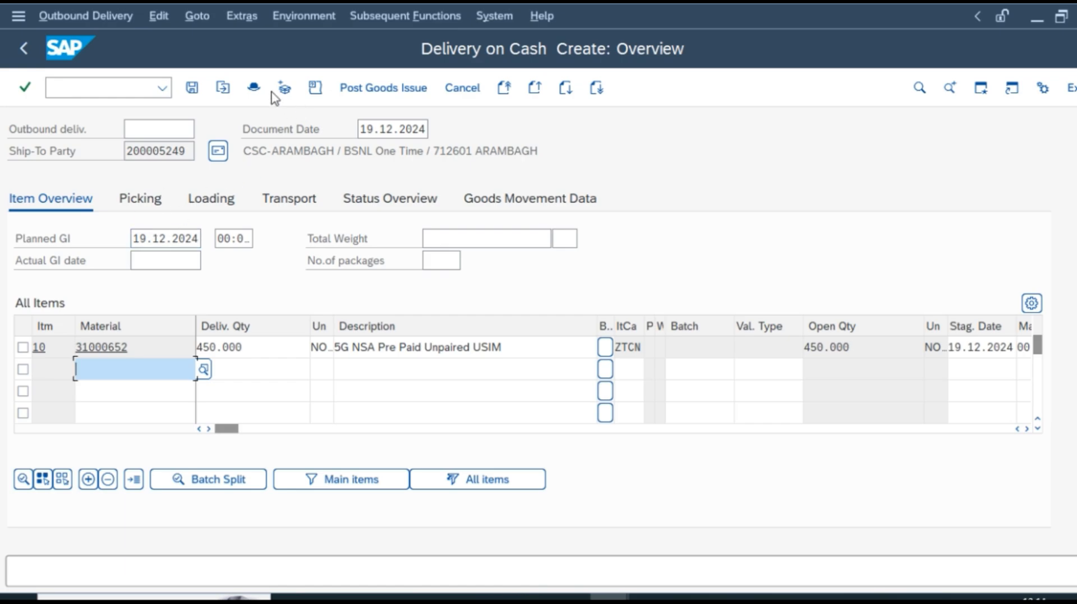
Post goods issue to save delivery 83666715, then exit to the start screen with /n.
{"action": "left_click", "coordinate": [369, 91]}
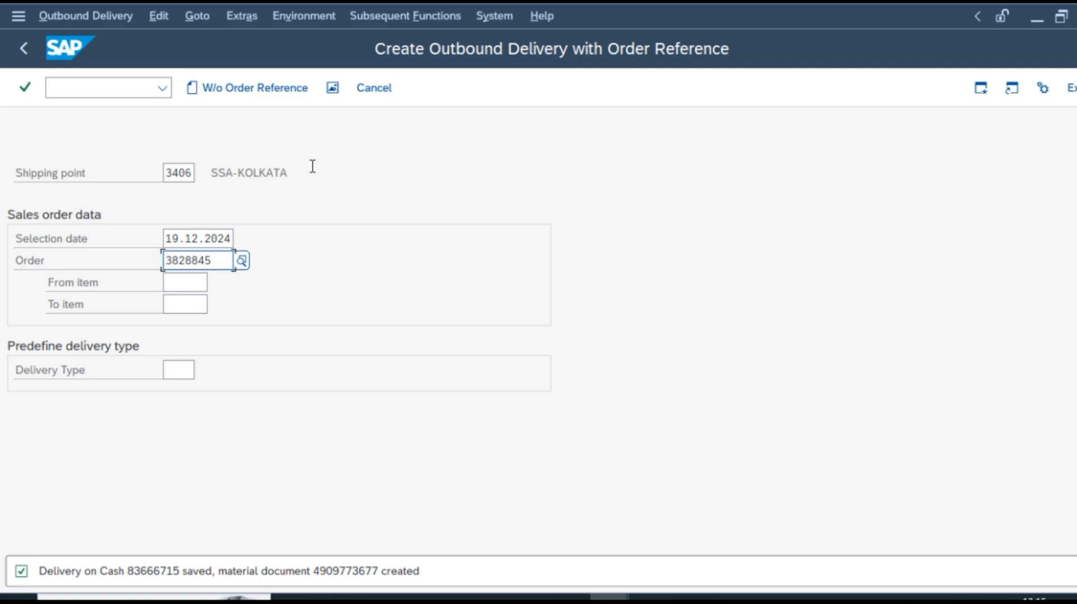
{"action": "left_click", "coordinate": [163, 94]}
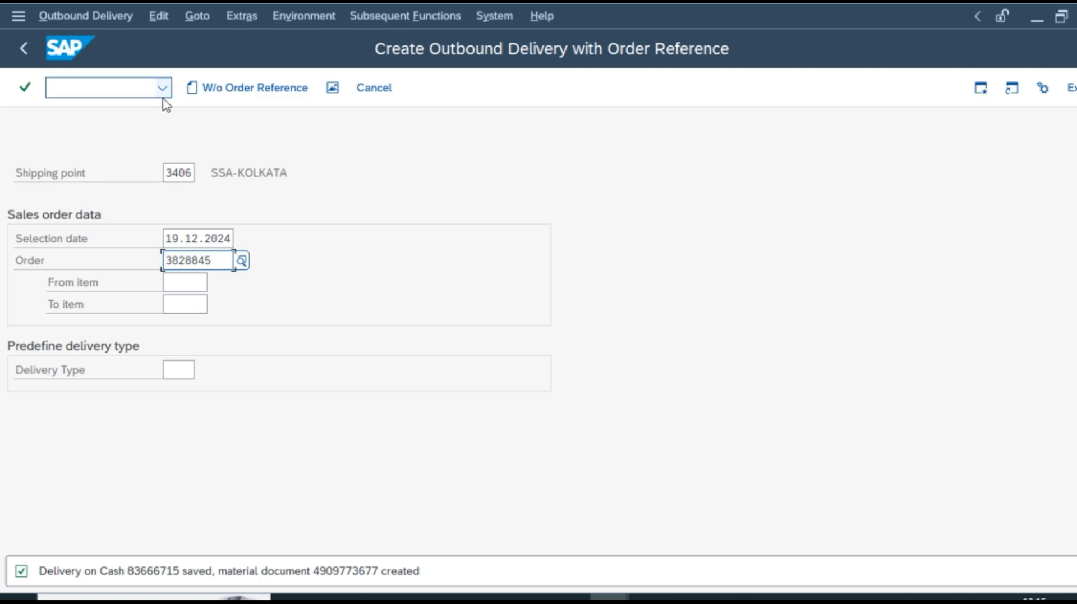
{"action": "left_click", "coordinate": [133, 118]}
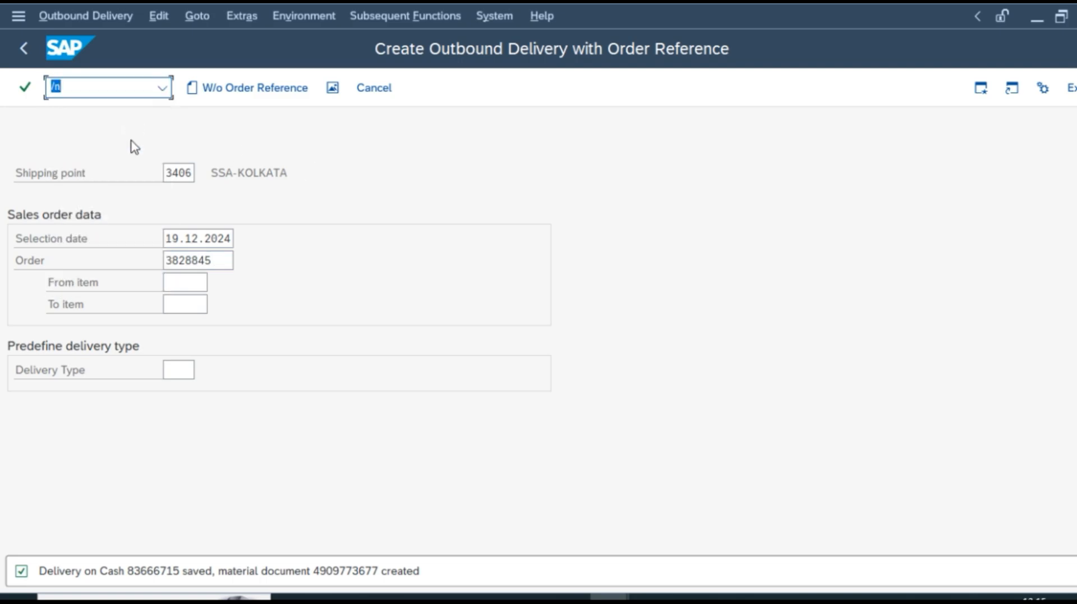
{"action": "key", "text": "Return"}
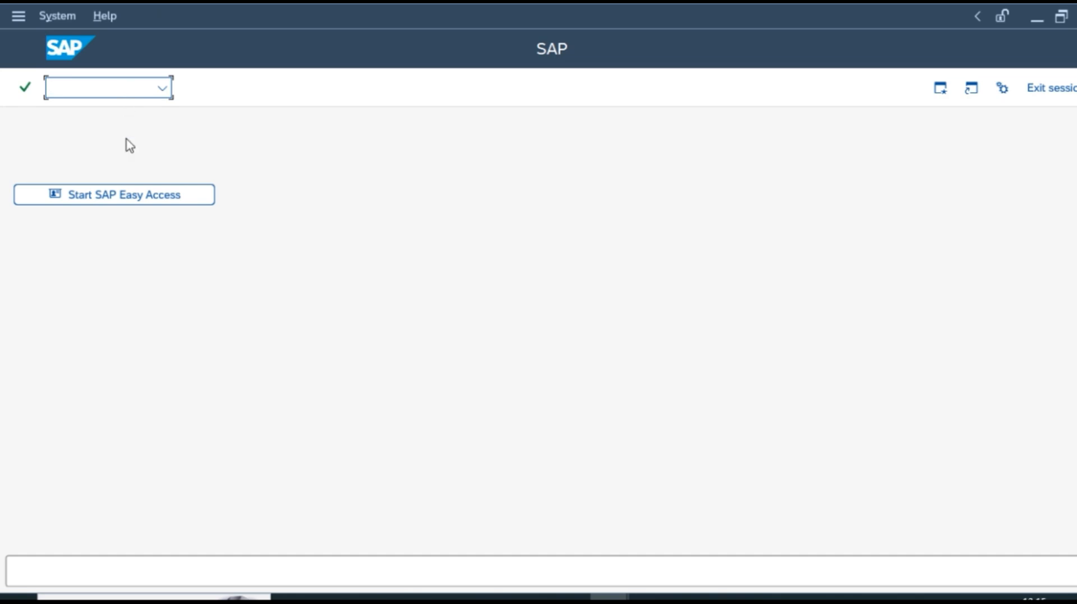
Run VF01 and save billing document 929404540 for delivery 83666715.
{"action": "type", "text": "VF01"}
{"action": "key", "text": "Return"}
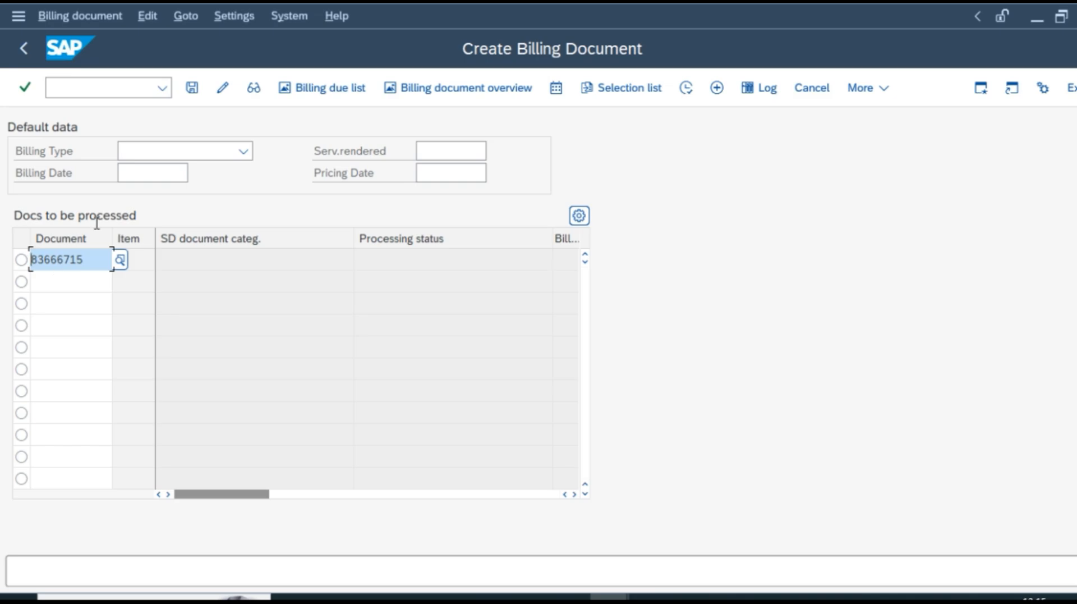
{"action": "left_click", "coordinate": [196, 91]}
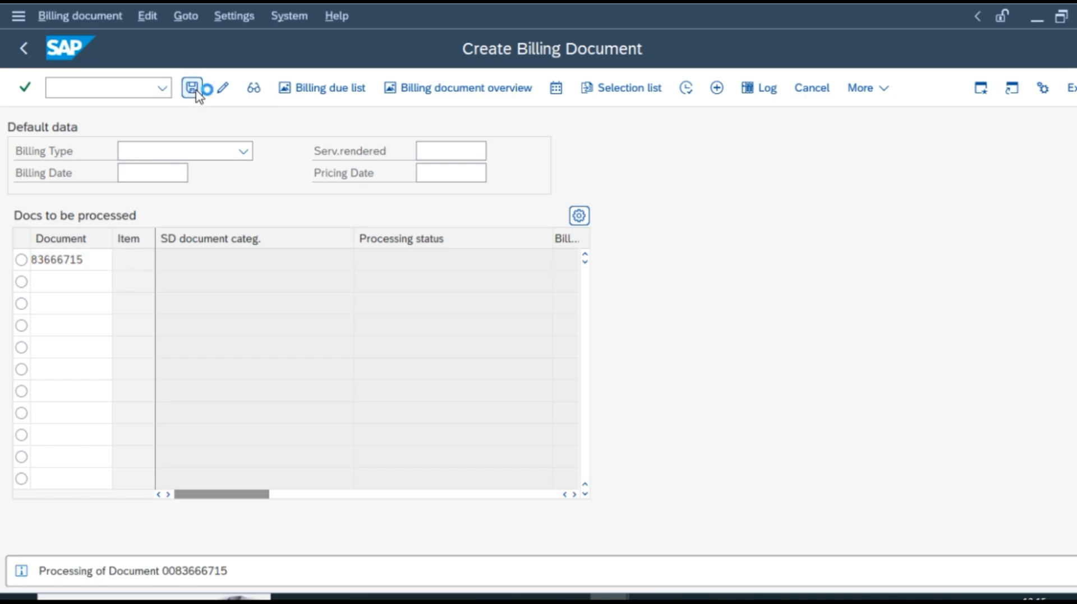